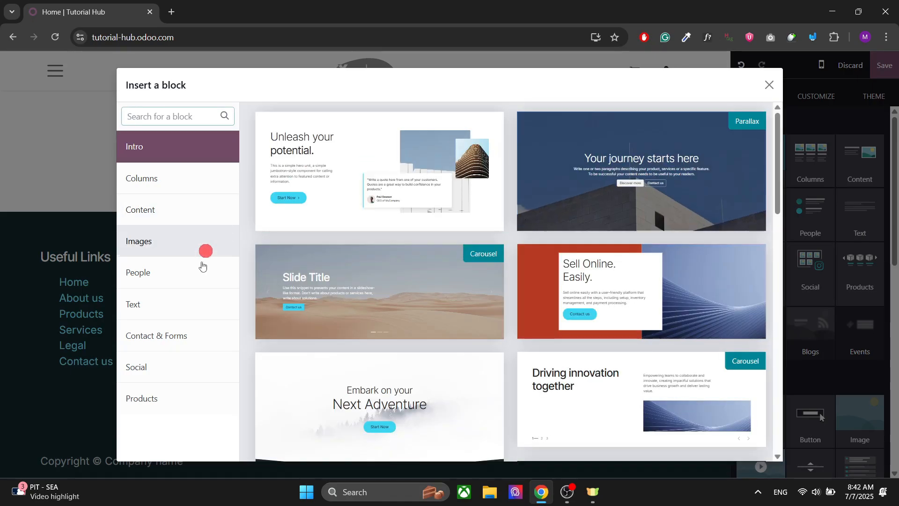
Insert a title block from the Text category and replace its text with "WE DESIGN BEAUTIFUL" and "WEBSITE" on a second line
{"action": "left_click", "coordinate": [155, 305]}
{"action": "left_click", "coordinate": [380, 126]}
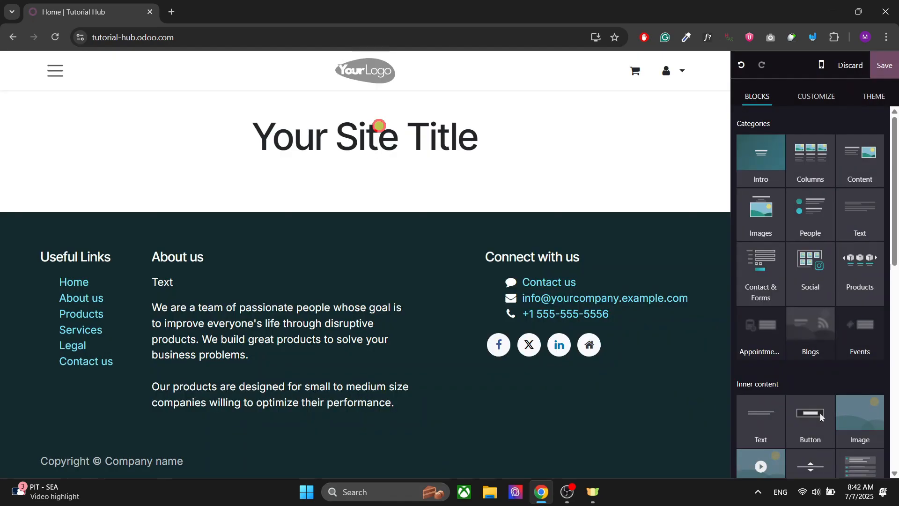
{"action": "triple_click", "coordinate": [365, 130]}
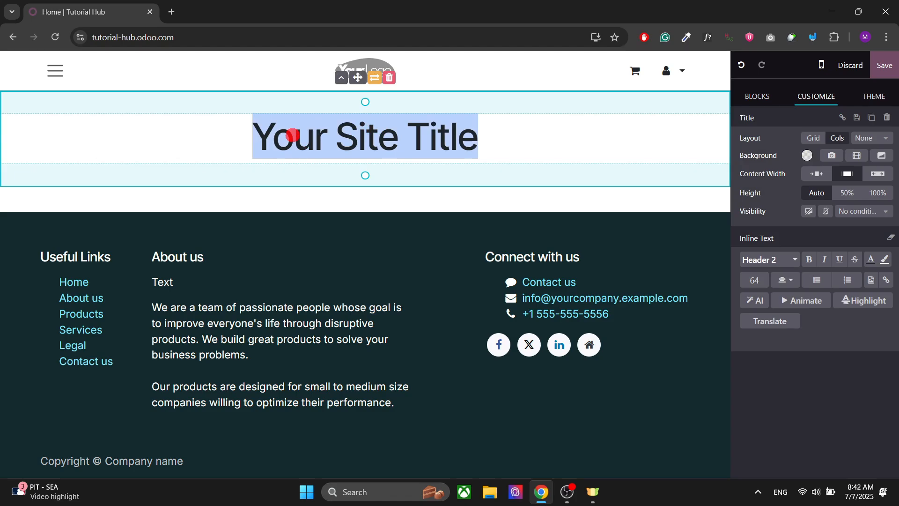
{"action": "type", "text": "WE DE"}
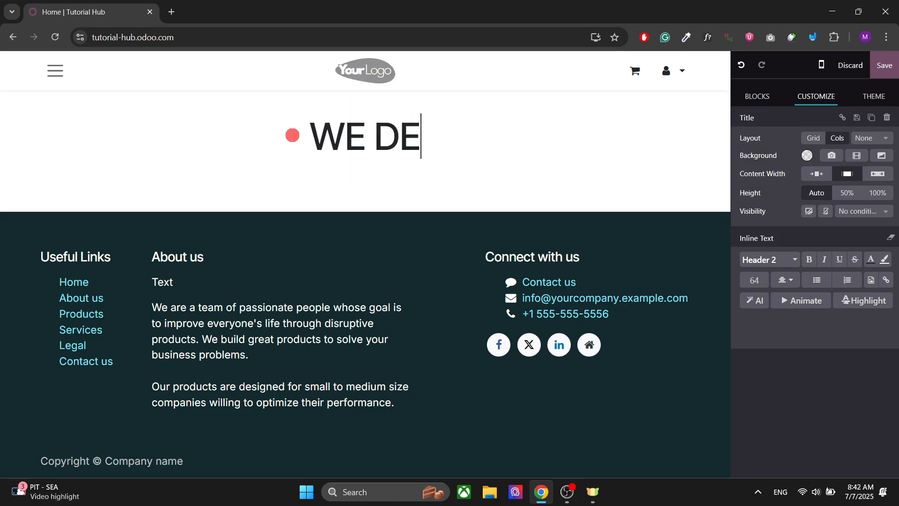
{"action": "type", "text": "SIGN B"}
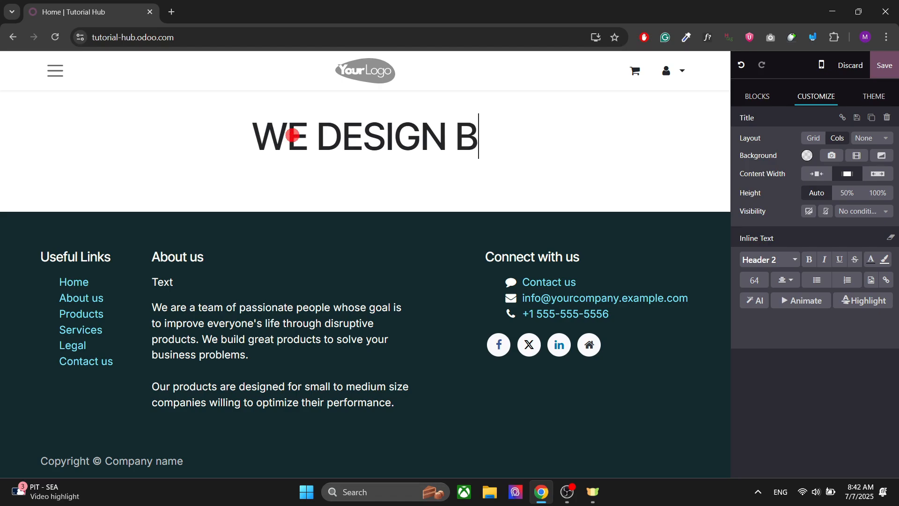
{"action": "type", "text": "EAUT"}
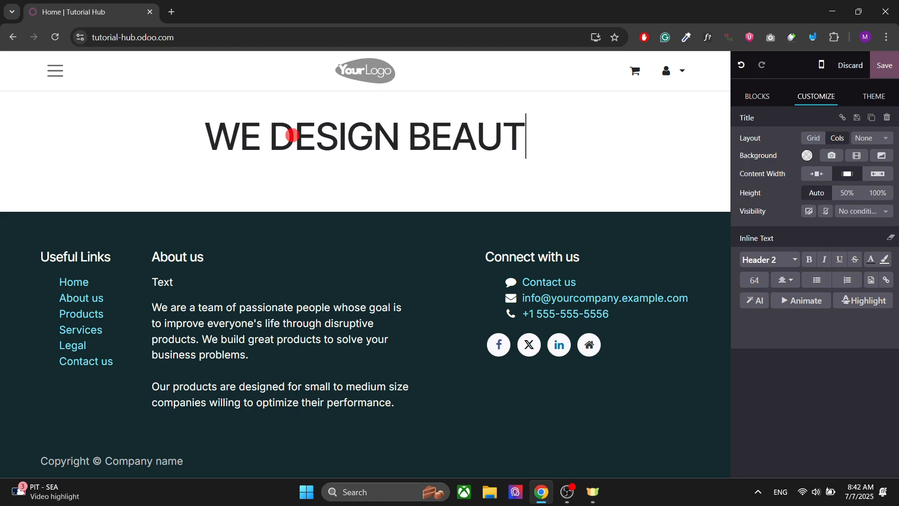
{"action": "type", "text": "IFUL"}
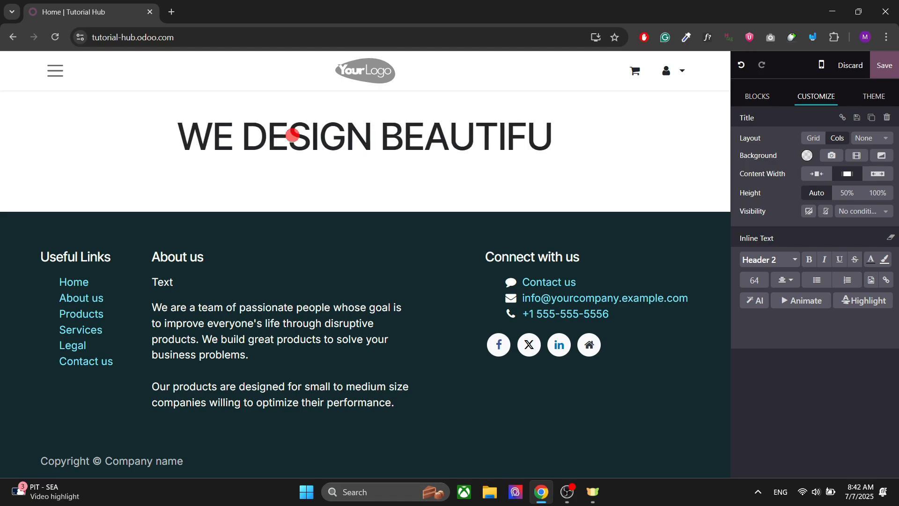
{"action": "key", "text": "Return"}
{"action": "type", "text": "WEB"}
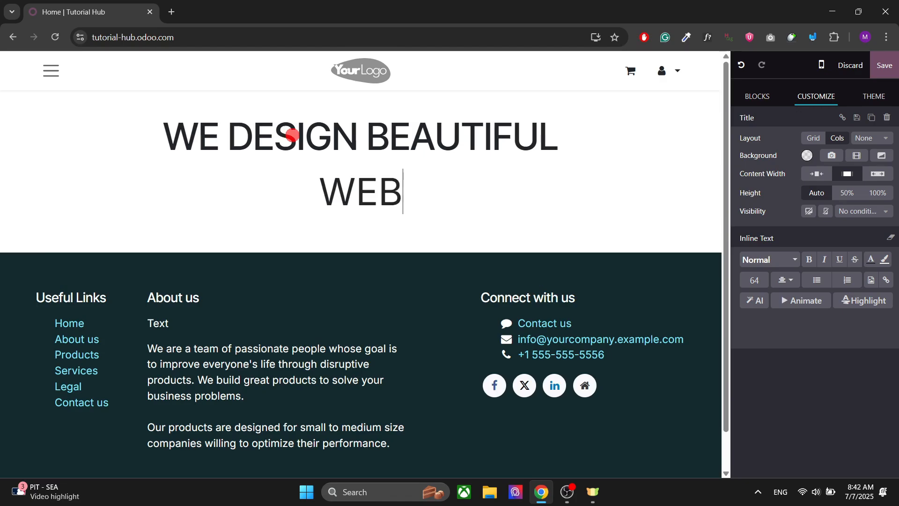
{"action": "type", "text": "SITE"}
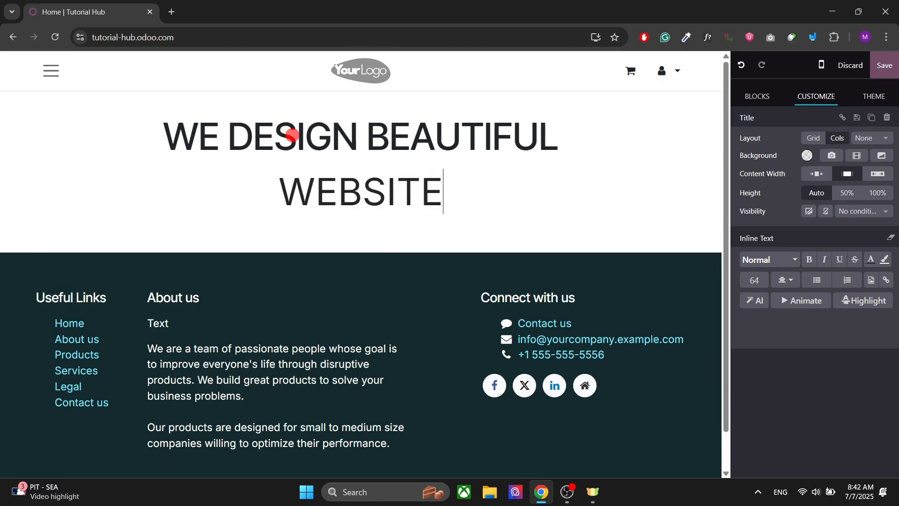
{"action": "left_click", "coordinate": [227, 190]}
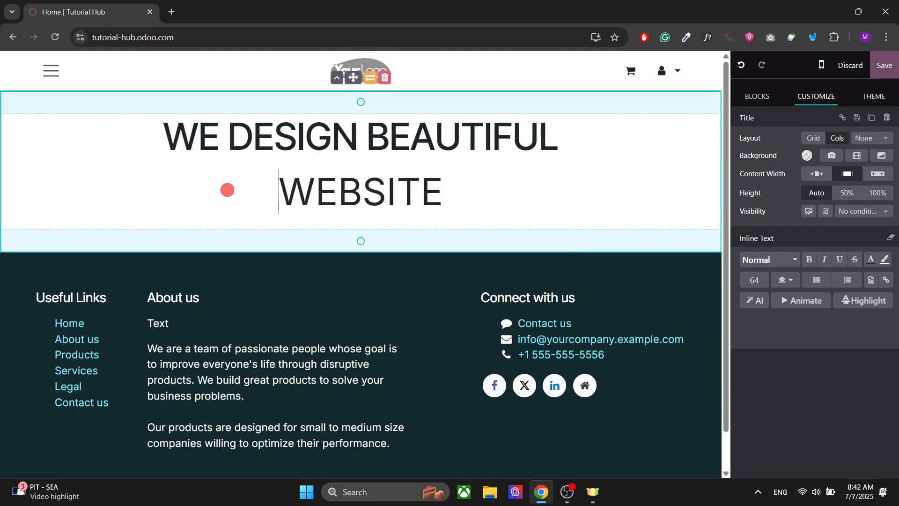
{"action": "left_click", "coordinate": [333, 137]}
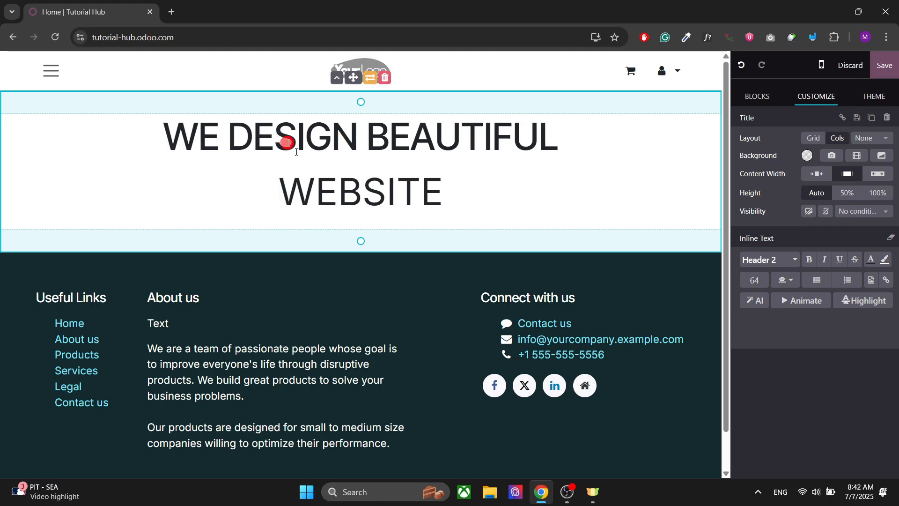
{"action": "left_click", "coordinate": [288, 192]}
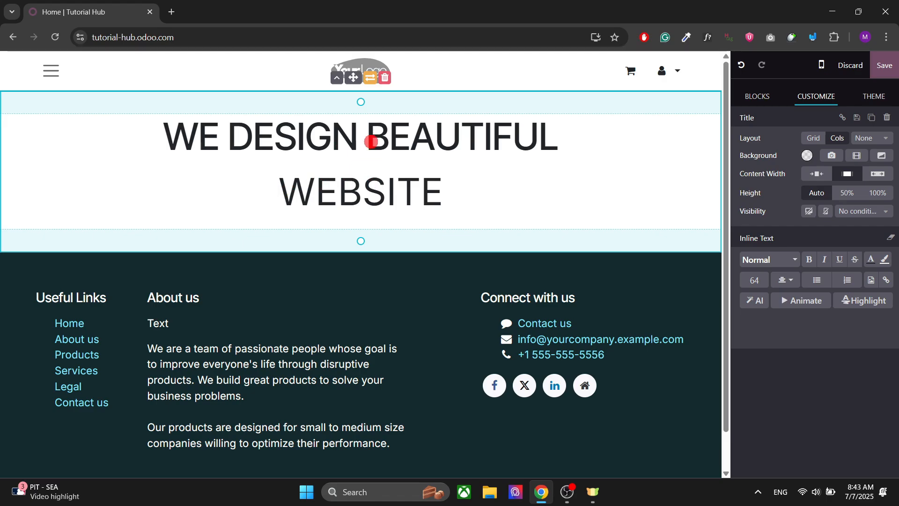
{"action": "left_click", "coordinate": [369, 141]}
{"action": "left_click", "coordinate": [390, 135]}
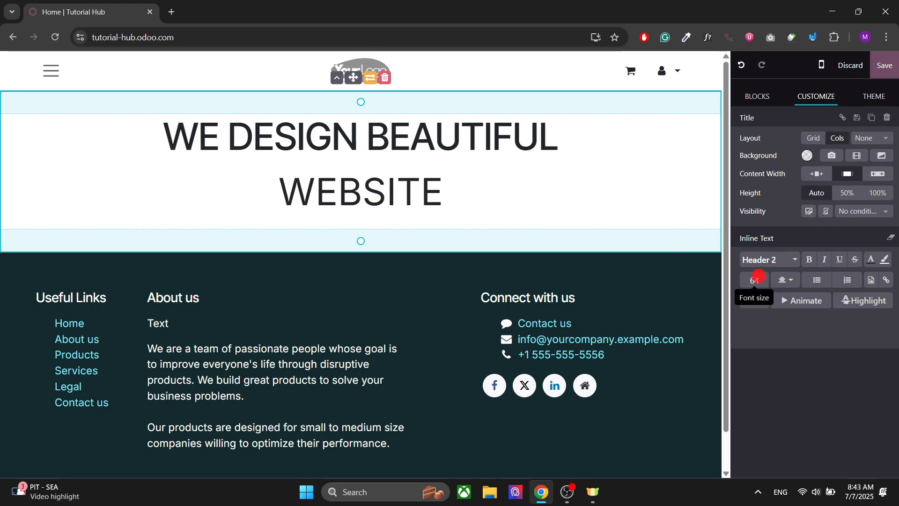
Select the WEBSITE line and restyle it as Header 2 with font size 65
{"action": "double_click", "coordinate": [394, 191]}
{"action": "left_click", "coordinate": [395, 190]}
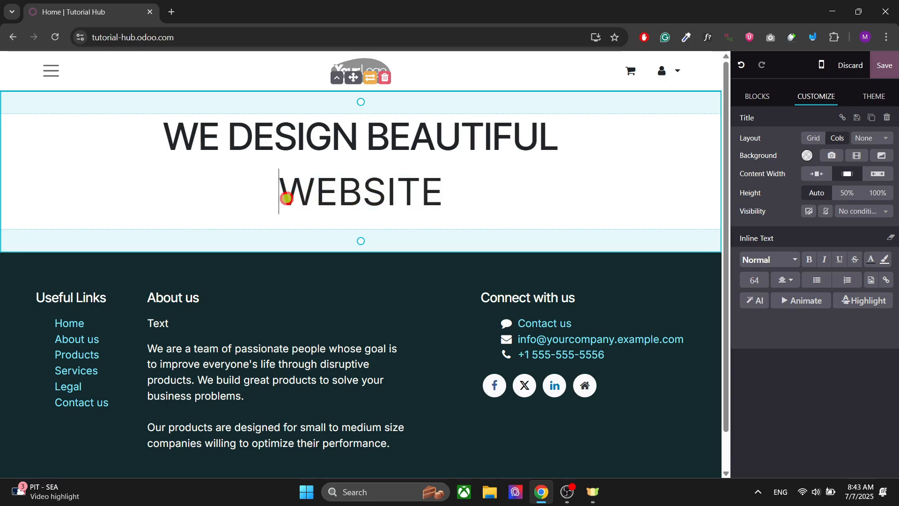
{"action": "left_click_drag", "start_coordinate": [286, 198], "coordinate": [440, 200]}
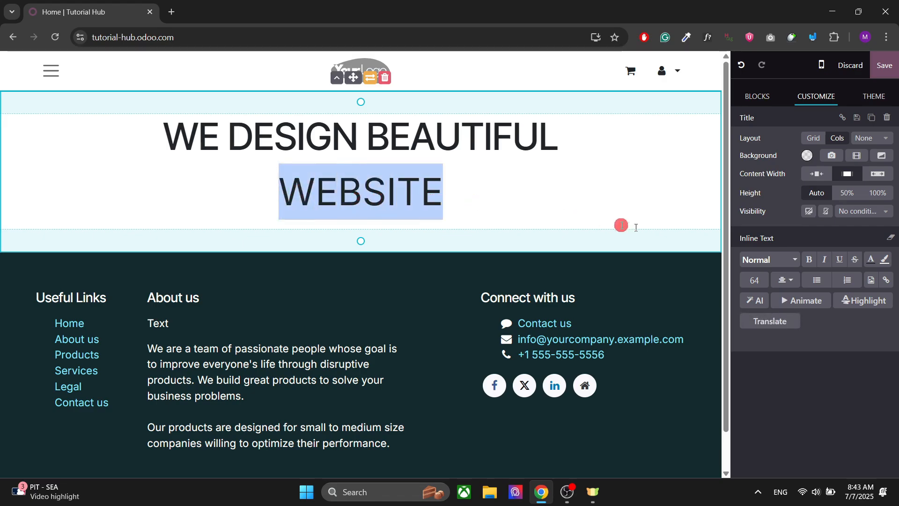
{"action": "left_click", "coordinate": [277, 184]}
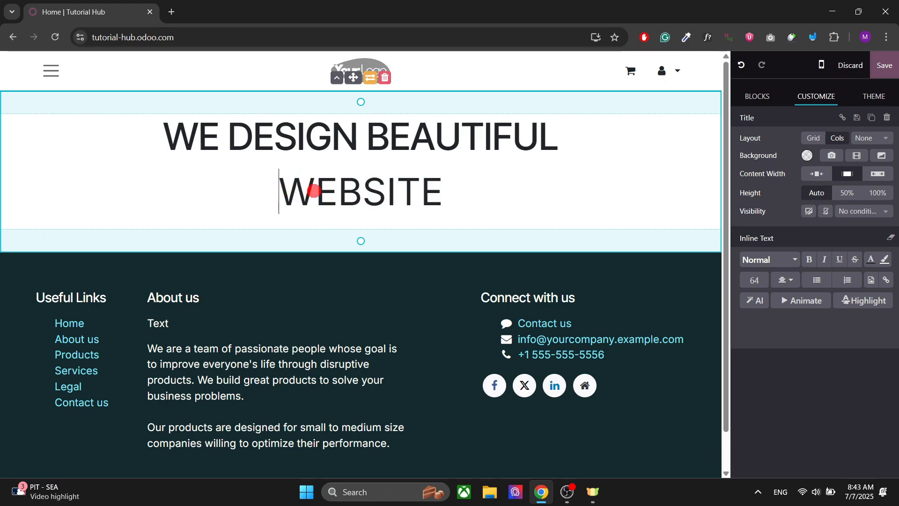
{"action": "double_click", "coordinate": [314, 191]}
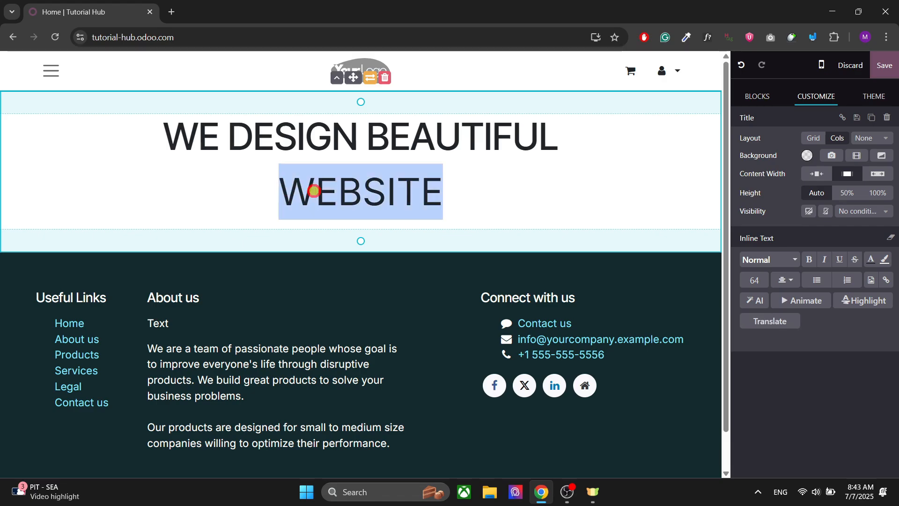
{"action": "left_click", "coordinate": [765, 259]}
{"action": "left_click", "coordinate": [777, 373]}
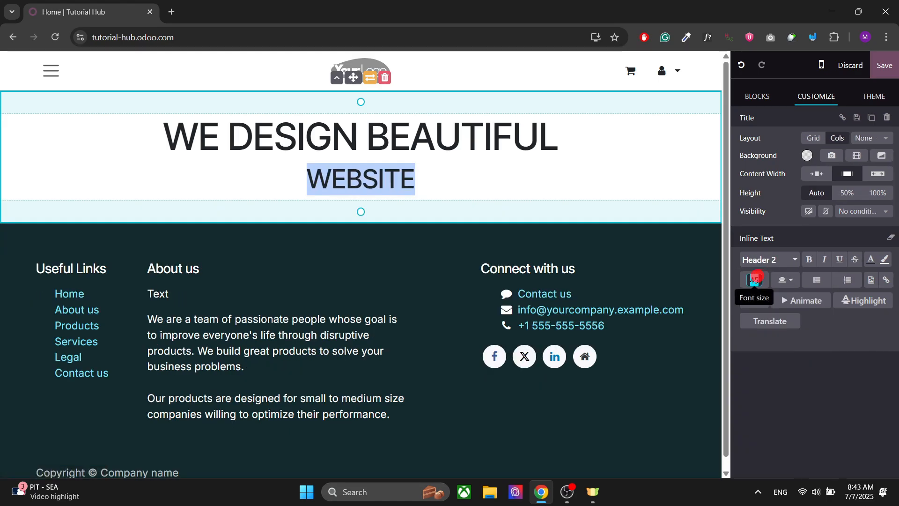
{"action": "key", "text": "Return"}
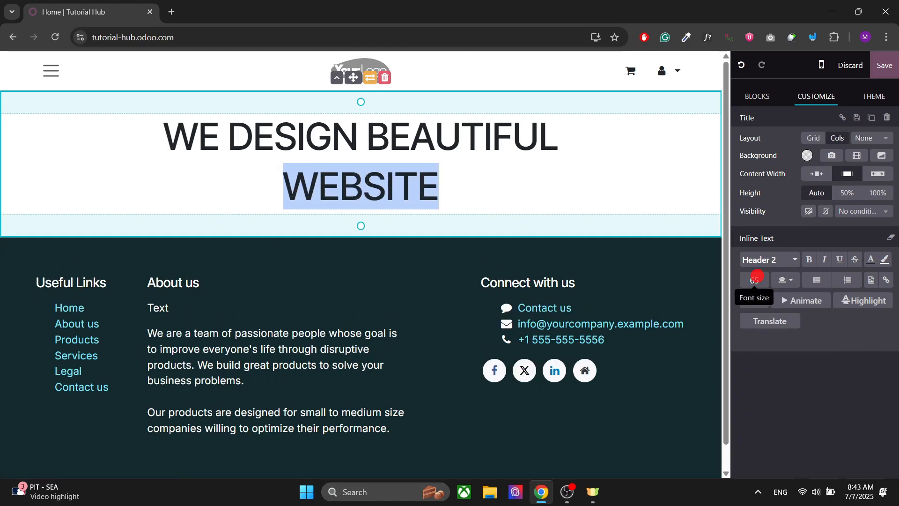
Select the word BEAUTIFUL and set its text colour to the dark red theme colour
{"action": "left_click", "coordinate": [452, 175]}
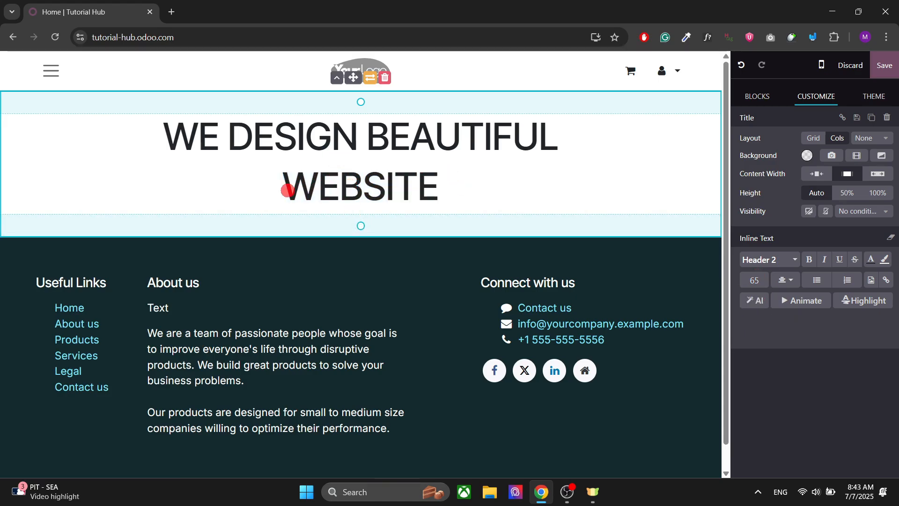
{"action": "left_click", "coordinate": [287, 190]}
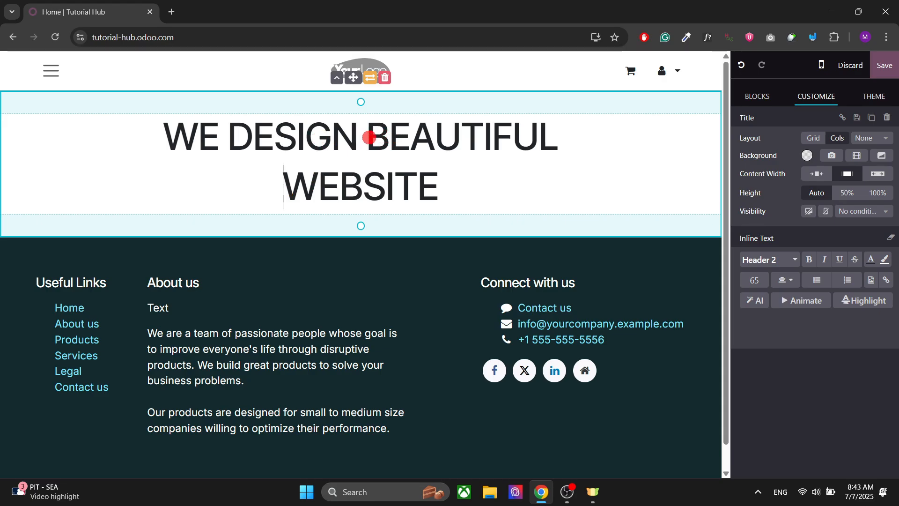
{"action": "left_click_drag", "start_coordinate": [369, 137], "coordinate": [554, 137]}
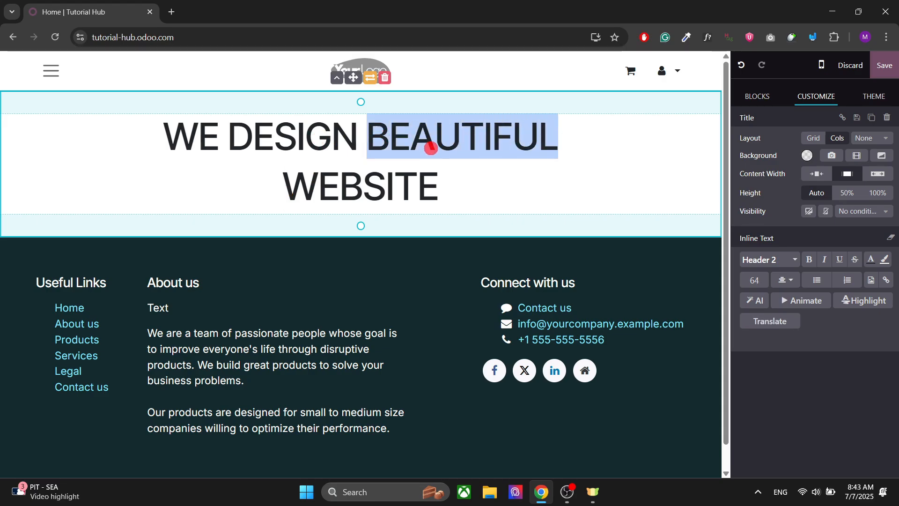
{"action": "left_click", "coordinate": [870, 258]}
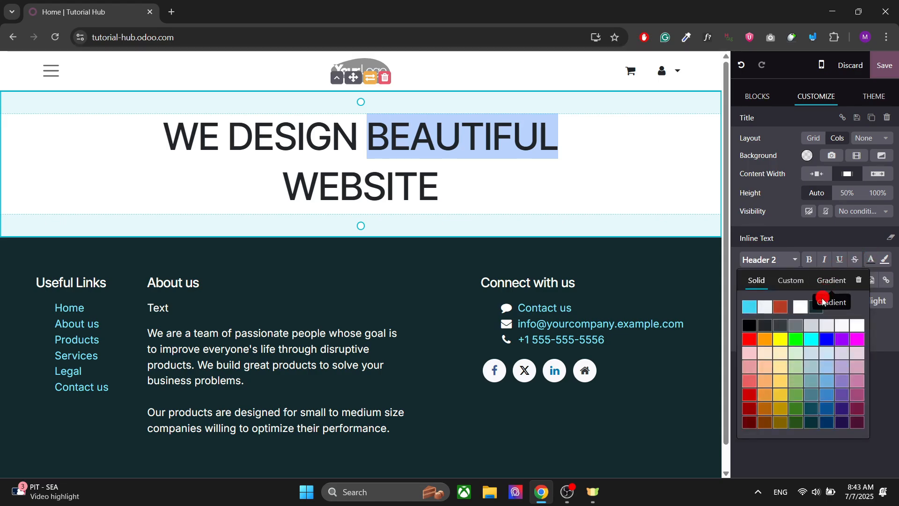
{"action": "left_click", "coordinate": [782, 307]}
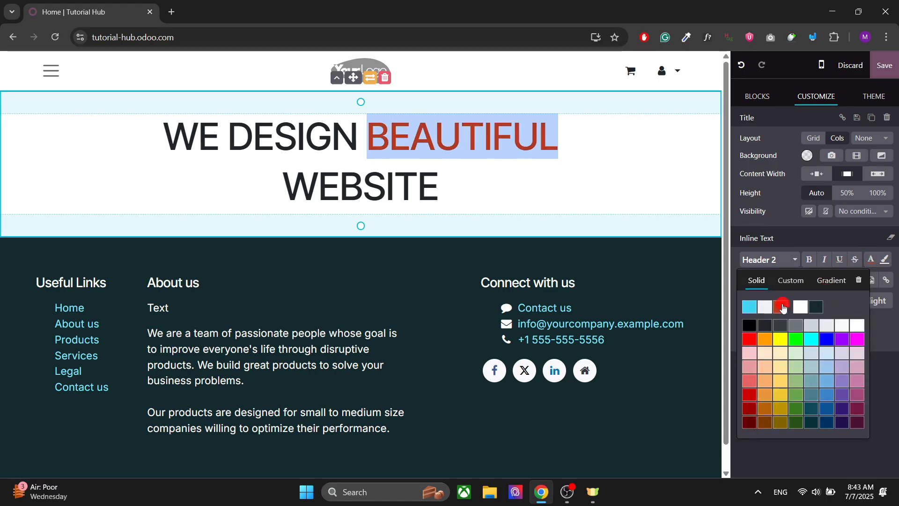
{"action": "left_click", "coordinate": [433, 175]}
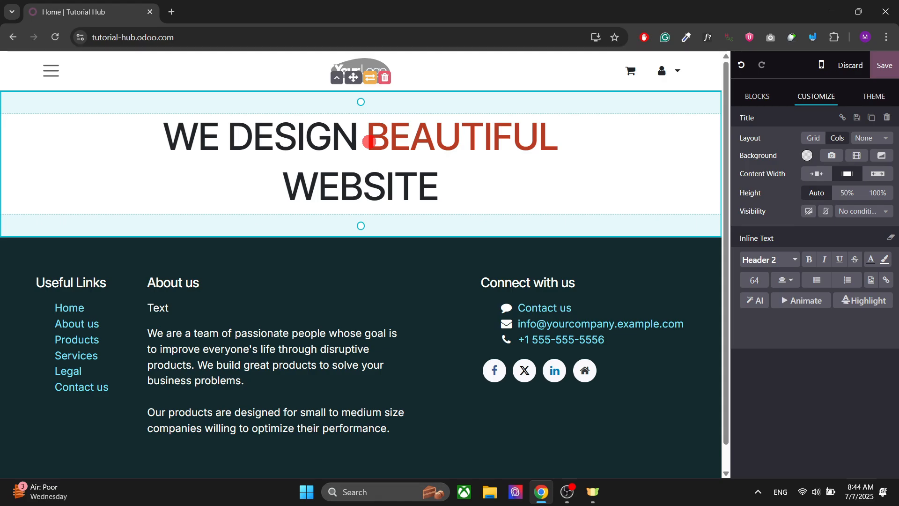
Apply a highlight to BEAUTIFUL, trying circle and underline styles before choosing Scribble 1
{"action": "left_click_drag", "start_coordinate": [375, 141], "coordinate": [557, 143]}
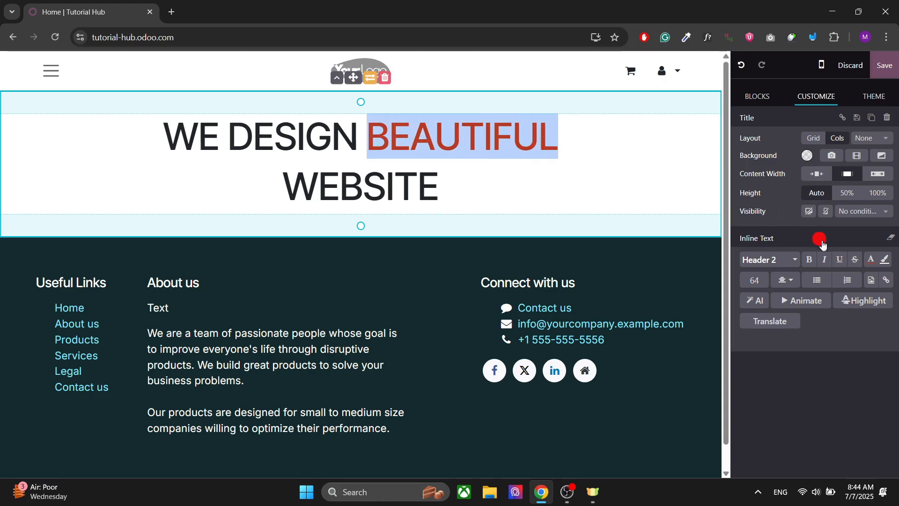
{"action": "left_click", "coordinate": [853, 301]}
{"action": "scroll", "coordinate": [819, 325], "scroll_direction": "down", "scroll_amount": 3}
{"action": "left_click", "coordinate": [815, 318]}
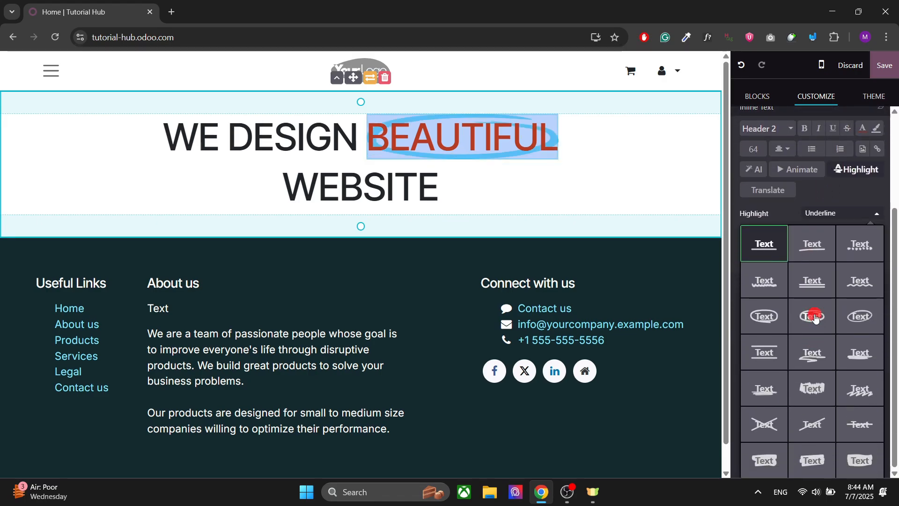
{"action": "left_click", "coordinate": [764, 315]}
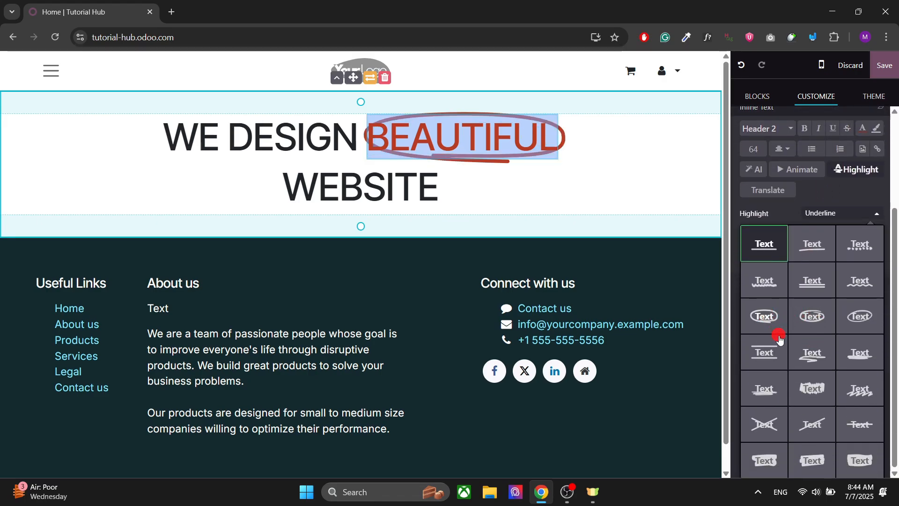
{"action": "left_click", "coordinate": [805, 364]}
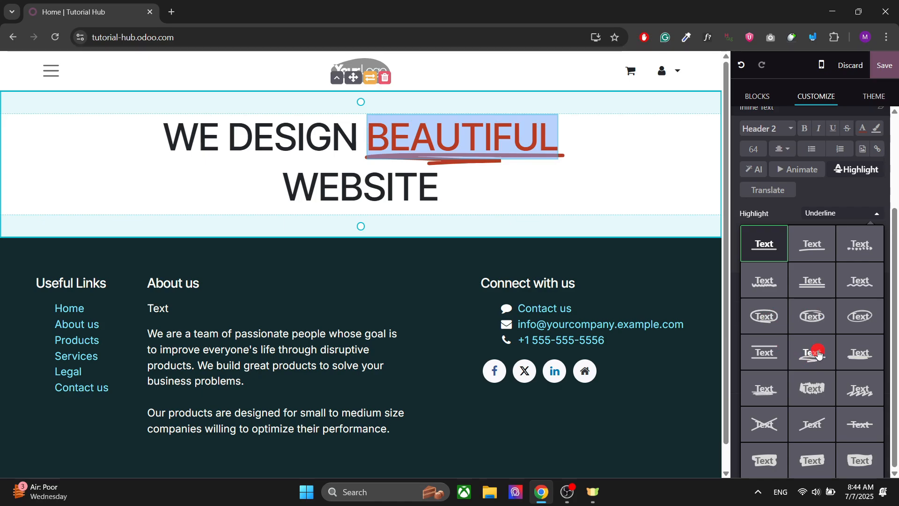
{"action": "left_click", "coordinate": [869, 354]}
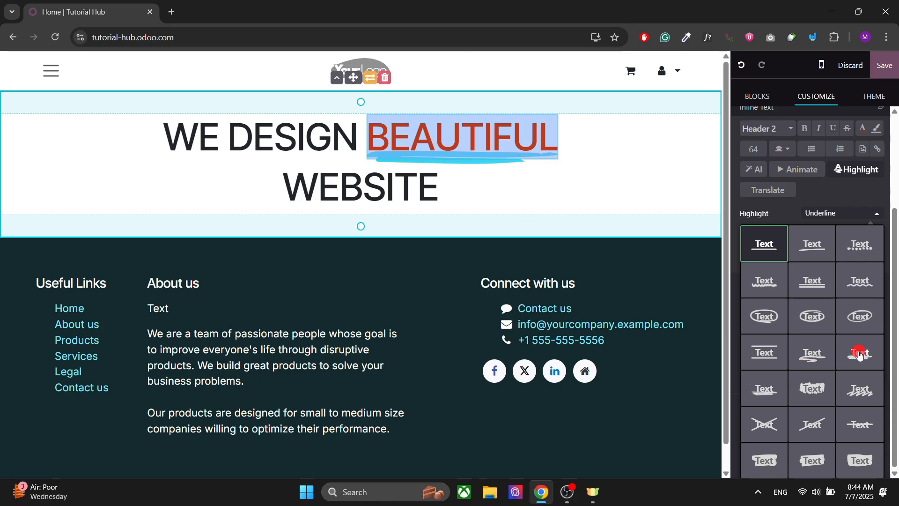
{"action": "left_click", "coordinate": [817, 350]}
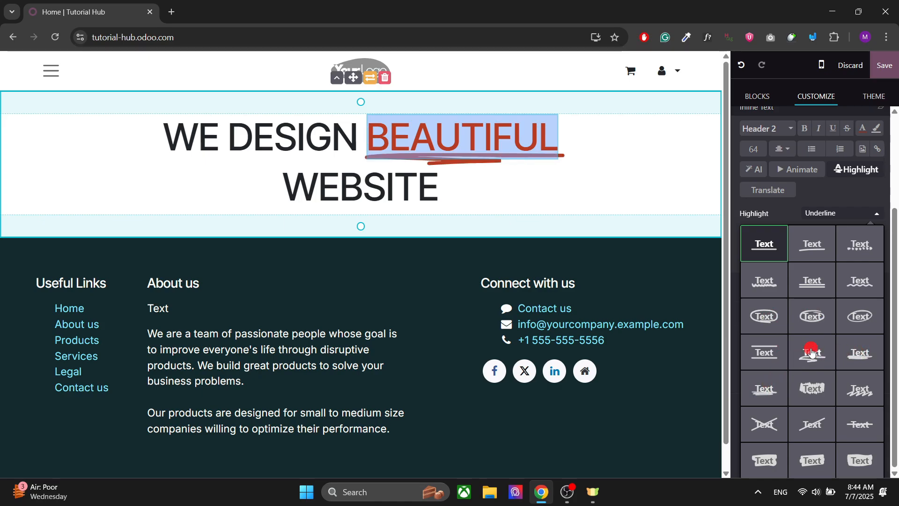
{"action": "left_click", "coordinate": [812, 352]}
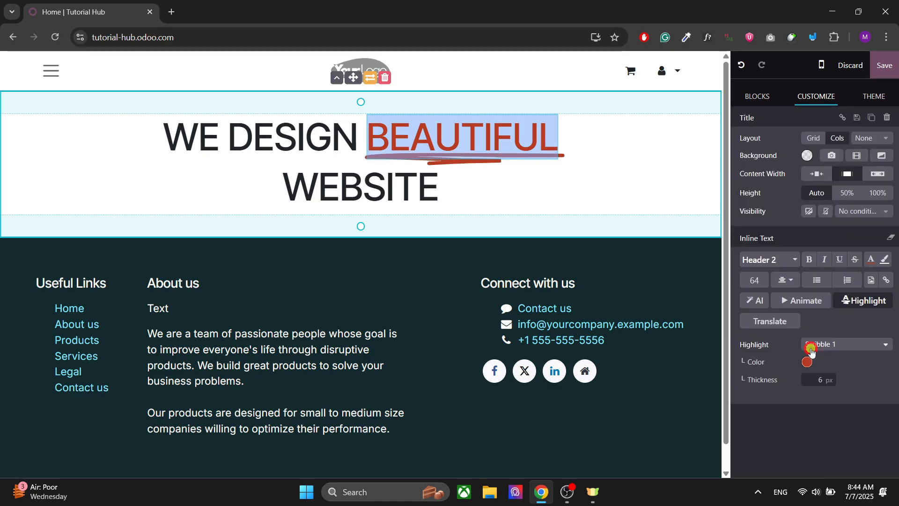
Set the Scribble 1 highlight colour to black
{"action": "left_click", "coordinate": [846, 345]}
{"action": "left_click", "coordinate": [841, 345]}
{"action": "left_click", "coordinate": [807, 361]}
{"action": "left_click", "coordinate": [758, 223]}
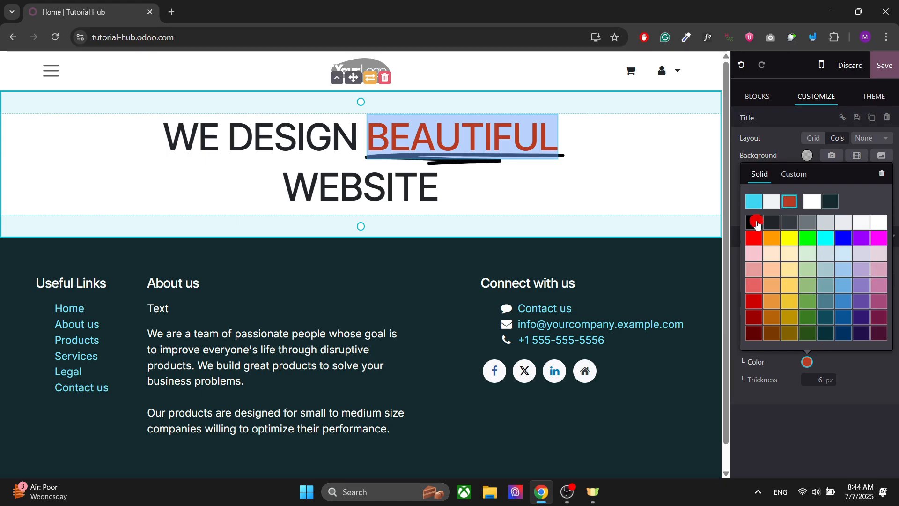
{"action": "left_click", "coordinate": [381, 186]}
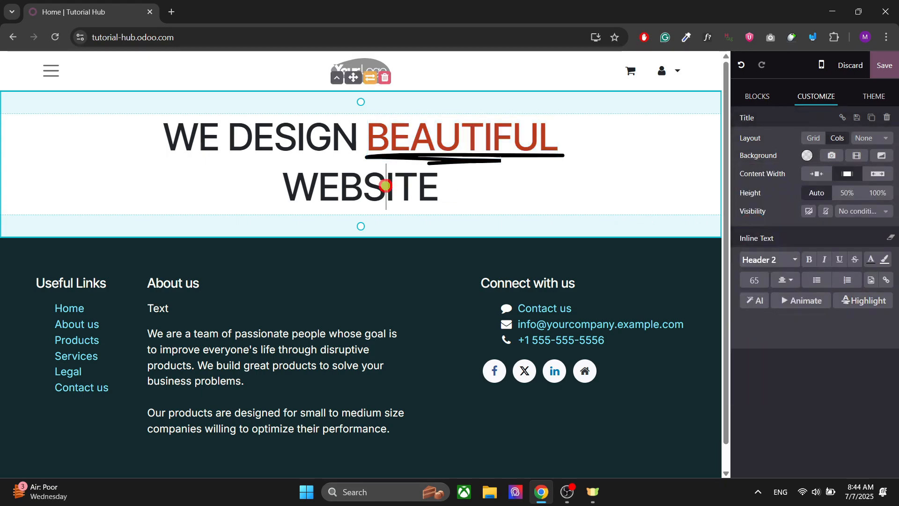
Set the Scribble 1 highlight colour on BEAUTIFUL to the dark red theme colour
{"action": "left_click", "coordinate": [469, 135]}
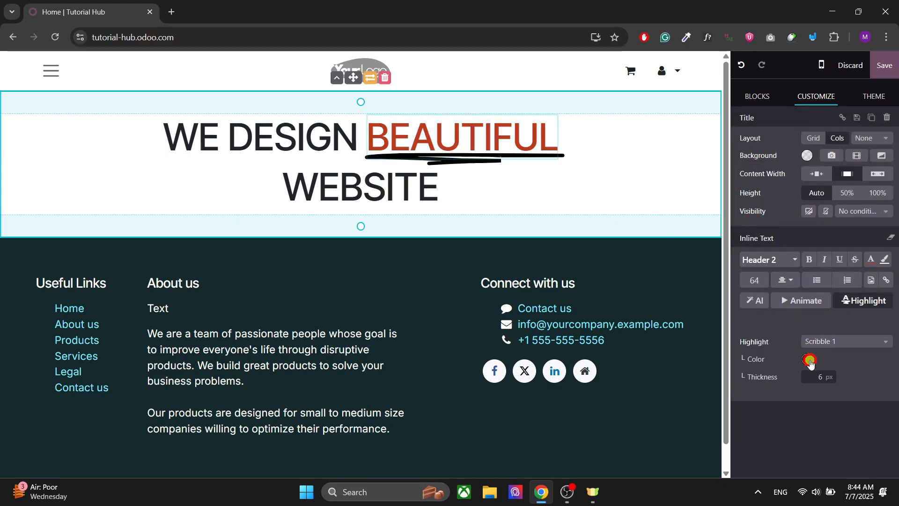
{"action": "left_click", "coordinate": [808, 360]}
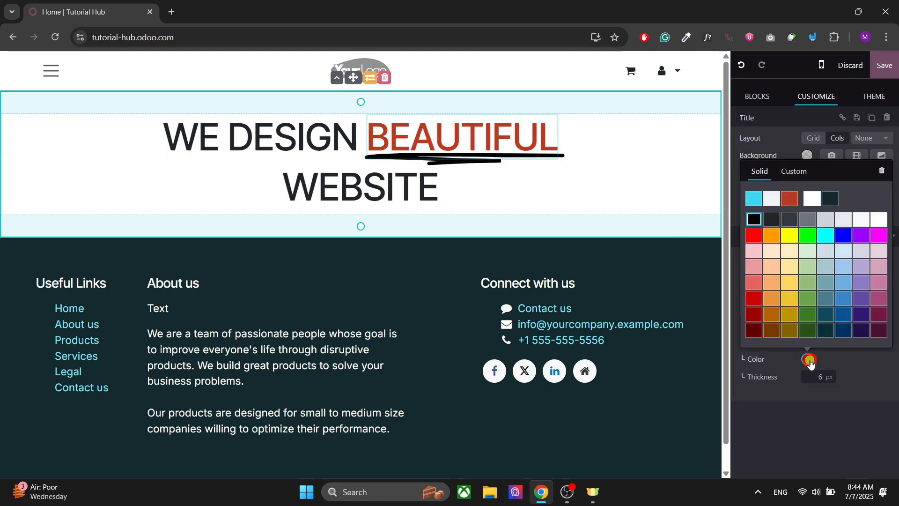
{"action": "left_click", "coordinate": [791, 203]}
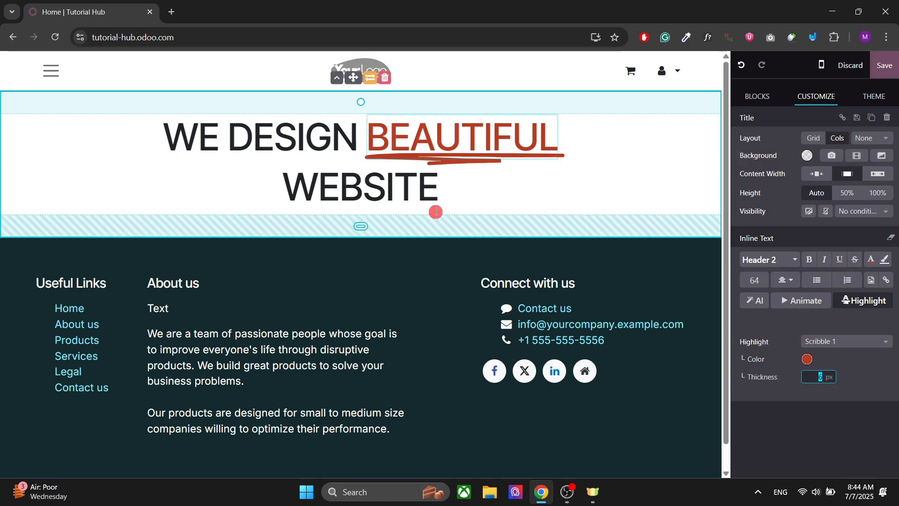
Set the highlight thickness to 5 px, after first trying 10 px
{"action": "type", "text": "10"}
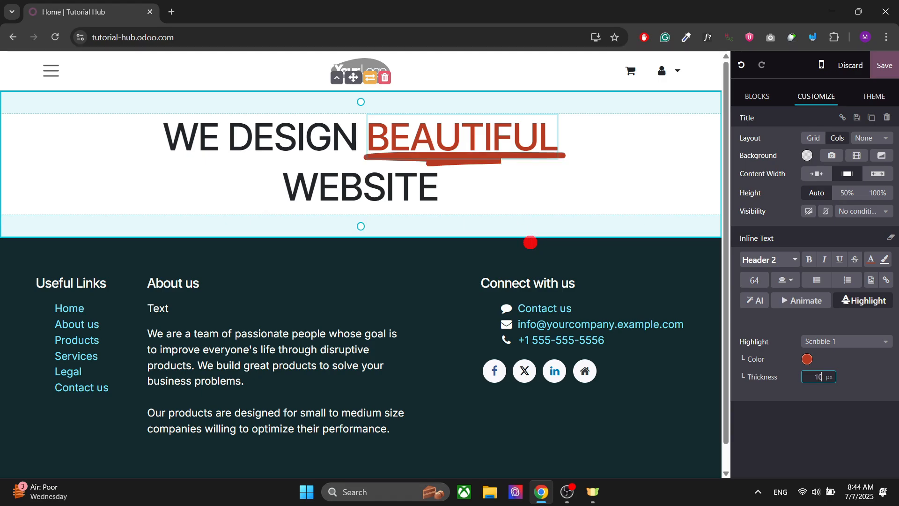
{"action": "left_click", "coordinate": [428, 151]}
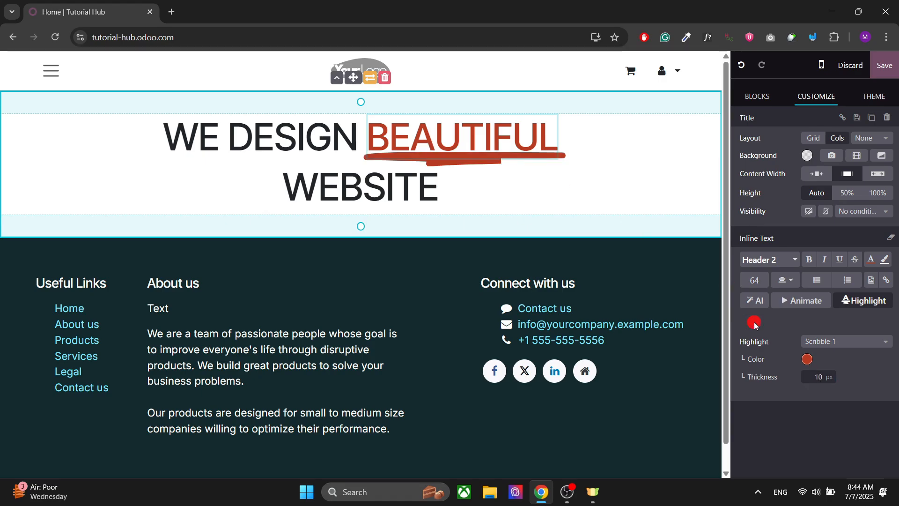
{"action": "left_click", "coordinate": [821, 378]}
{"action": "type", "text": "5"}
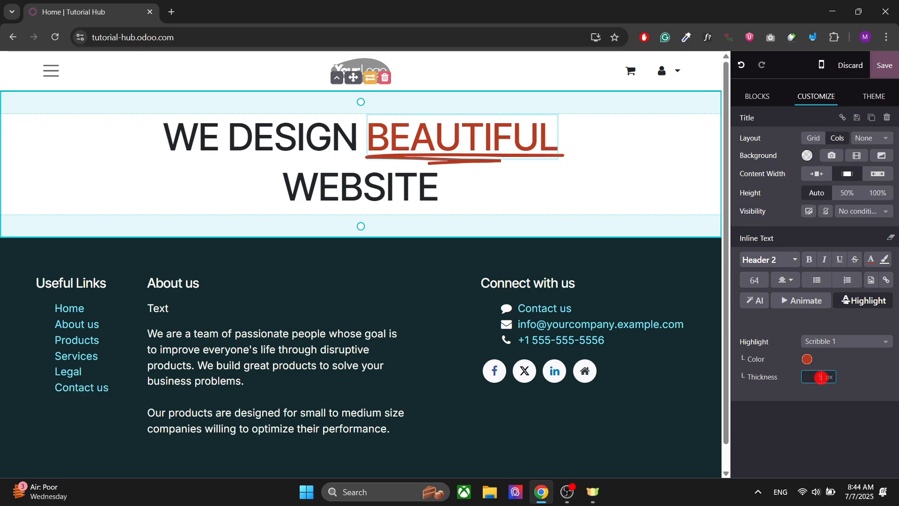
{"action": "left_click", "coordinate": [395, 180]}
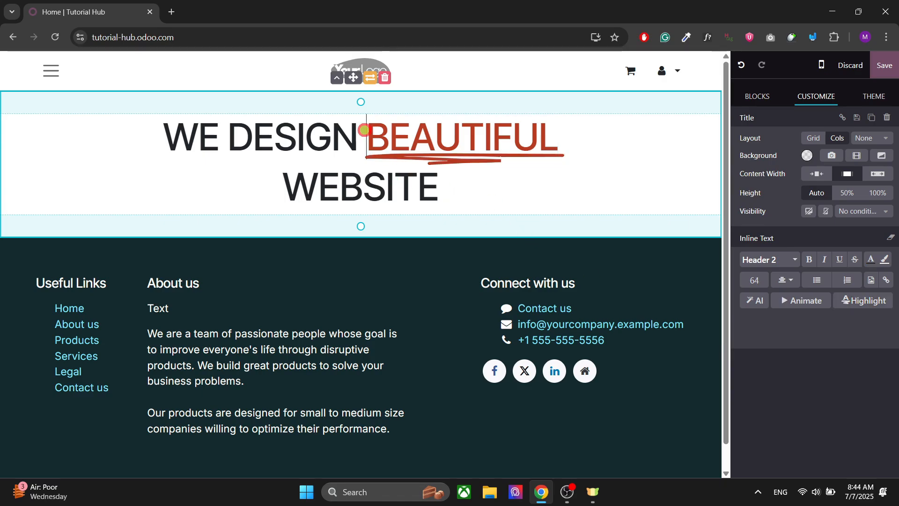
Select BEAUTIFUL and make it bold, briefly trying italic and underline
{"action": "left_click_drag", "start_coordinate": [365, 129], "coordinate": [558, 134]}
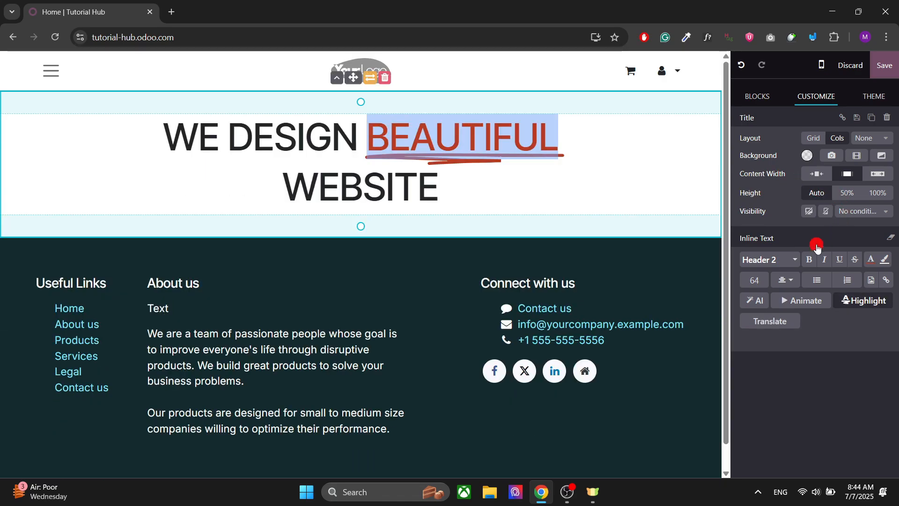
{"action": "left_click", "coordinate": [809, 259]}
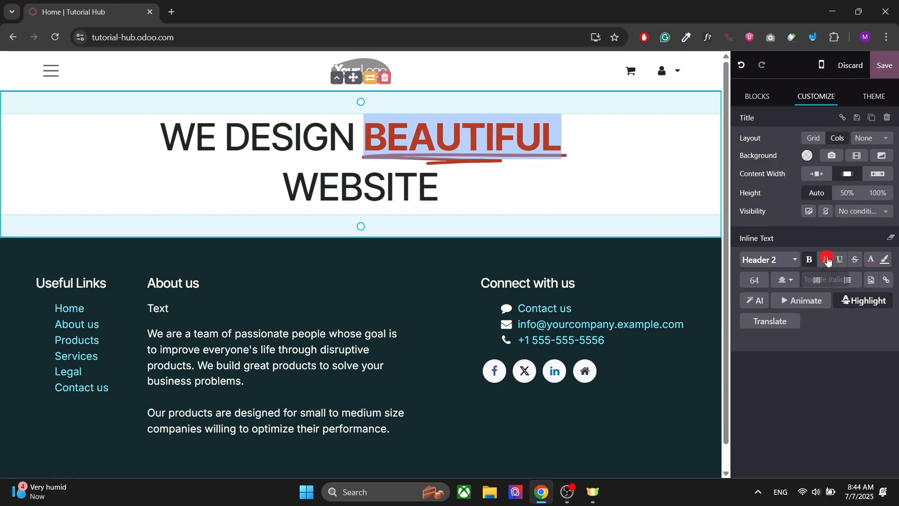
{"action": "left_click", "coordinate": [827, 260]}
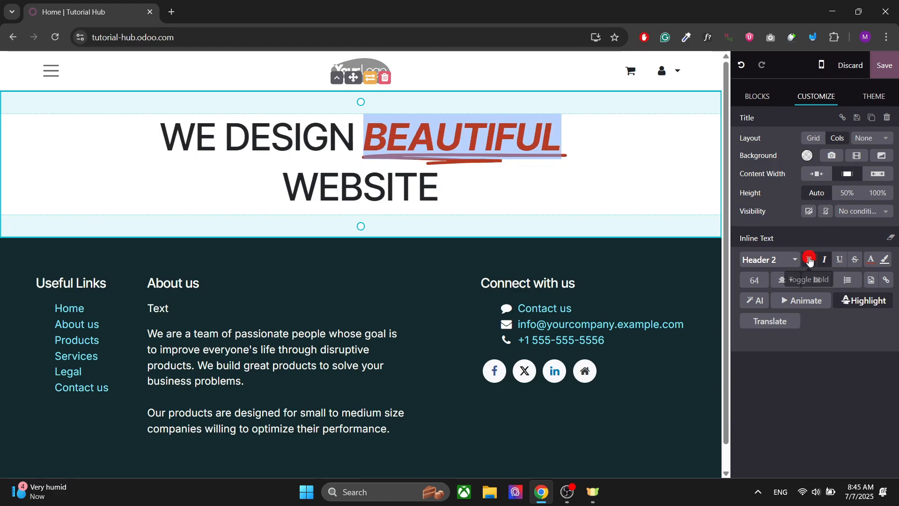
{"action": "left_click", "coordinate": [826, 260]}
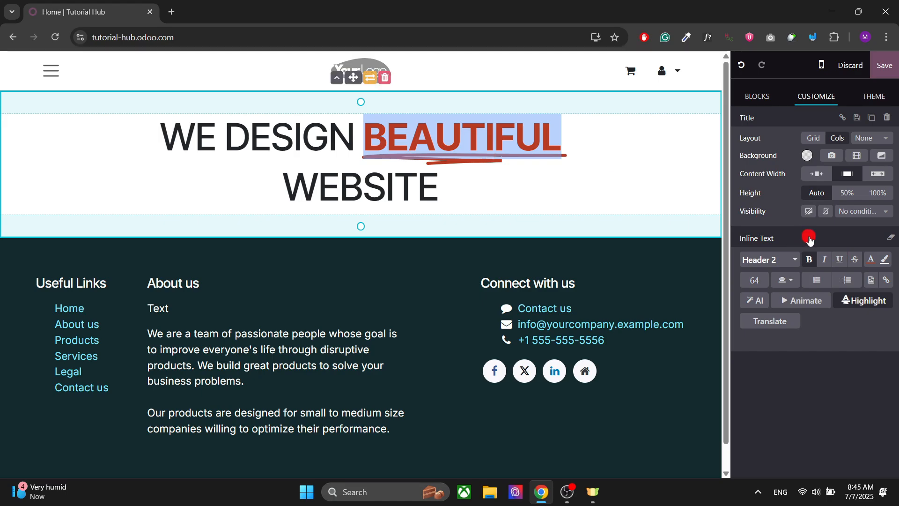
{"action": "left_click", "coordinate": [840, 256]}
{"action": "left_click", "coordinate": [839, 259]}
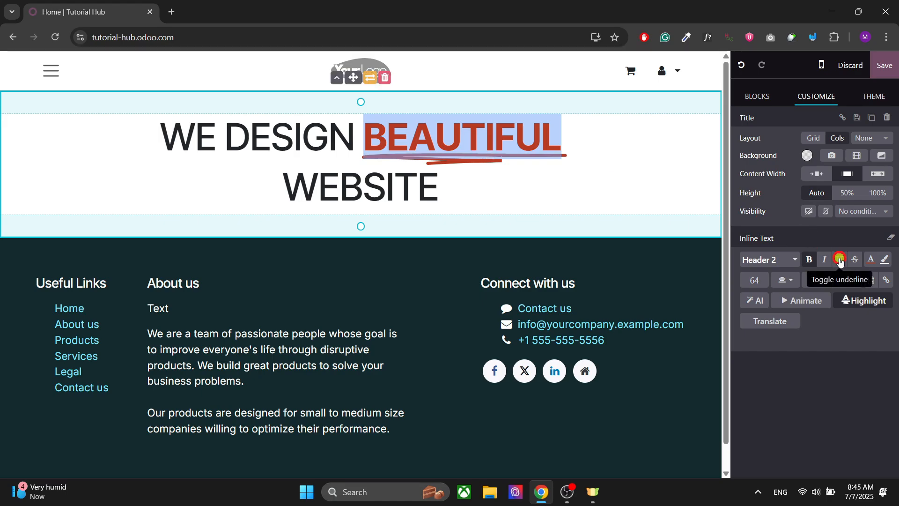
Try a gradient background colour on BEAUTIFUL
{"action": "left_click", "coordinate": [884, 261]}
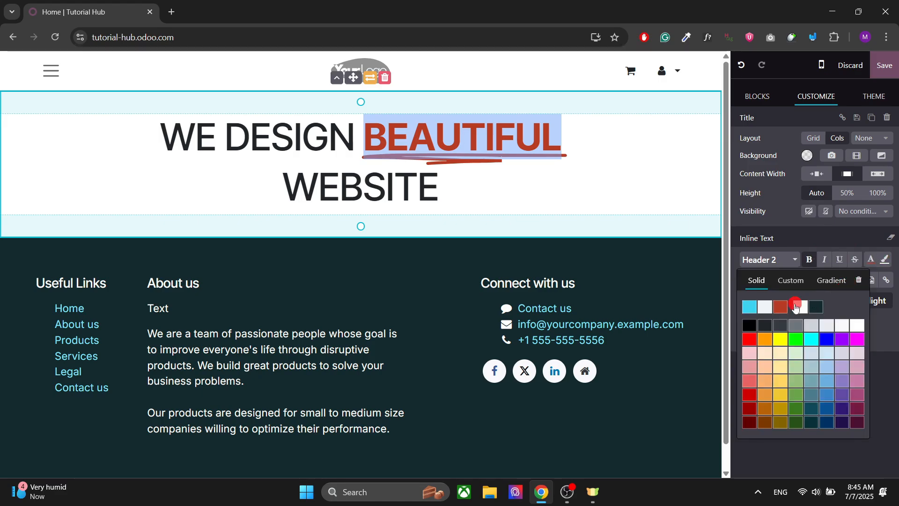
{"action": "left_click", "coordinate": [791, 280]}
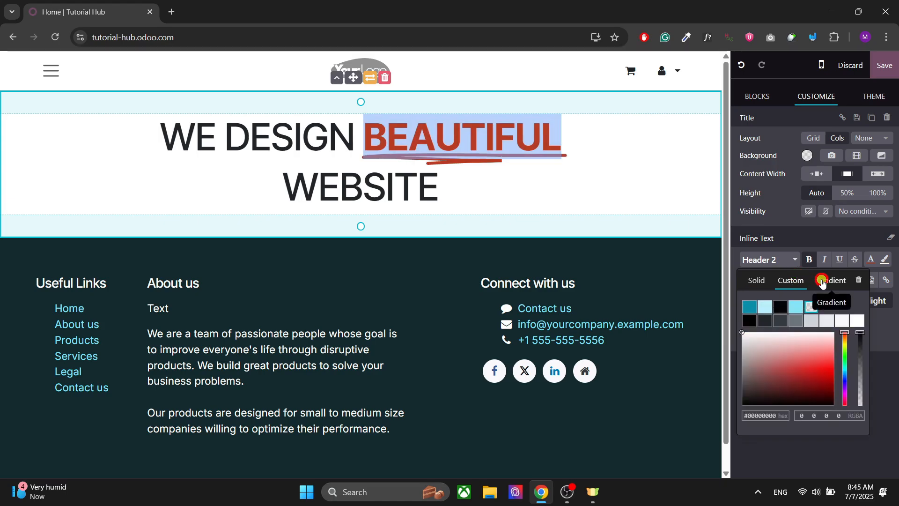
{"action": "left_click", "coordinate": [823, 281]}
{"action": "left_click", "coordinate": [832, 328]}
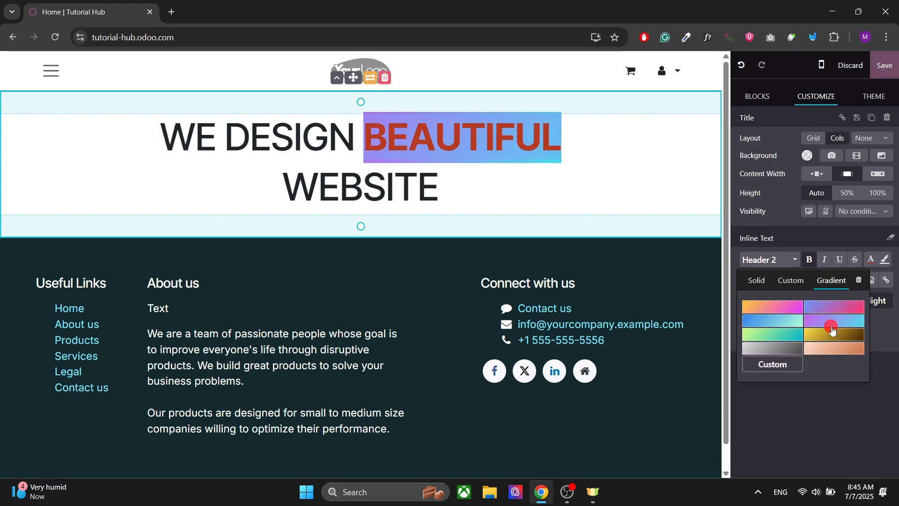
{"action": "left_click", "coordinate": [841, 421]}
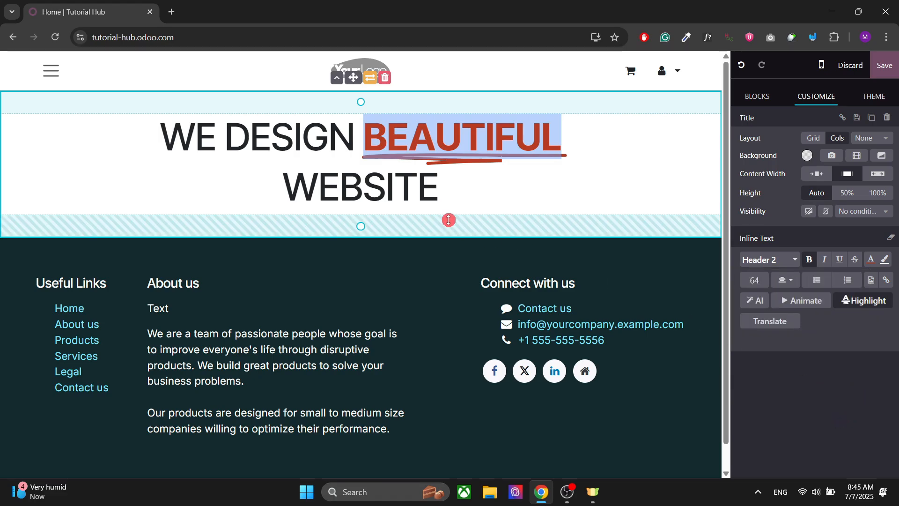
{"action": "left_click", "coordinate": [350, 172]}
{"action": "double_click", "coordinate": [284, 140]}
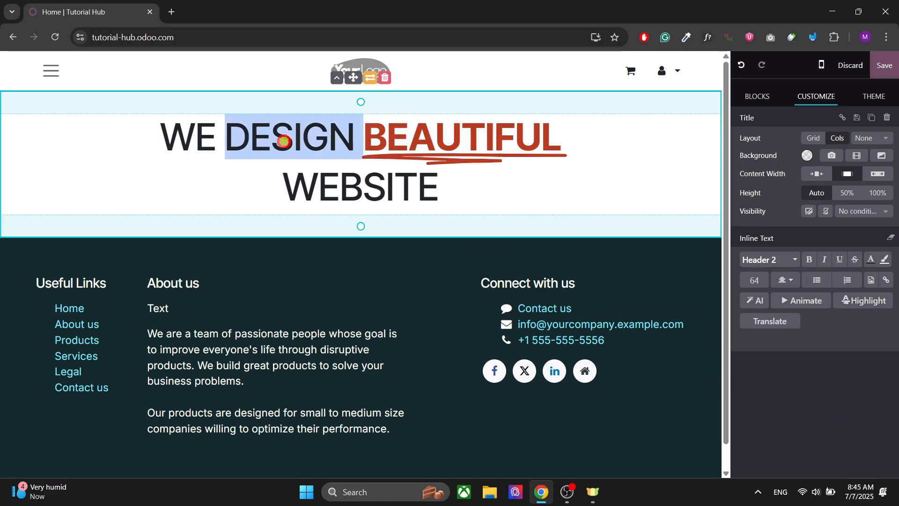
{"action": "left_click", "coordinate": [289, 166]}
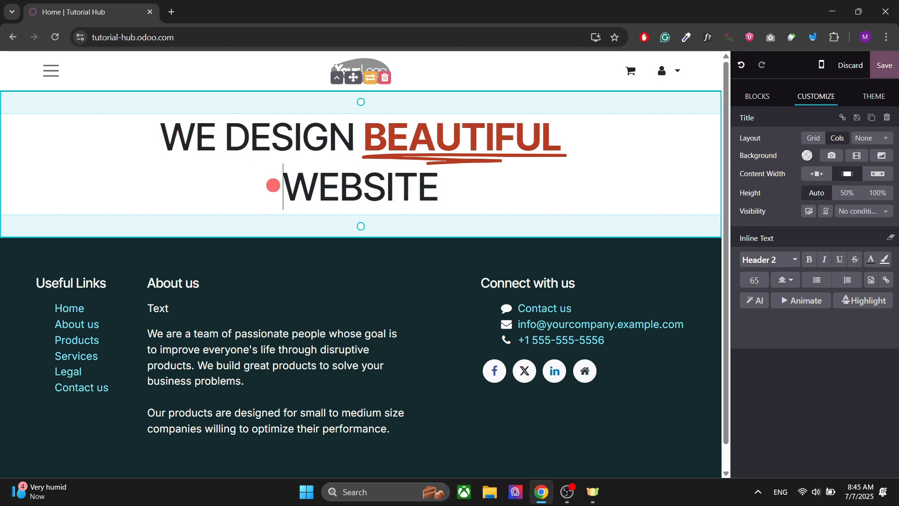
{"action": "left_click", "coordinate": [158, 130]}
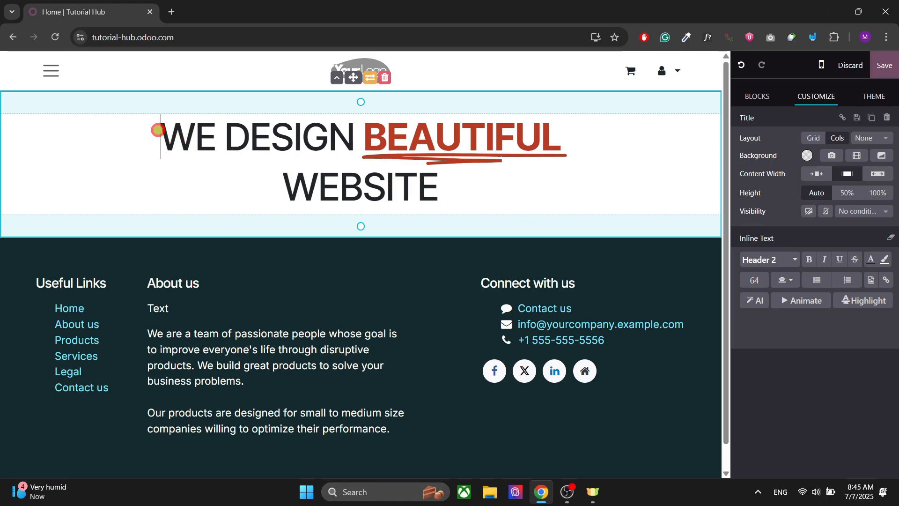
{"action": "left_click_drag", "start_coordinate": [158, 129], "coordinate": [215, 139]}
{"action": "left_click", "coordinate": [241, 174]}
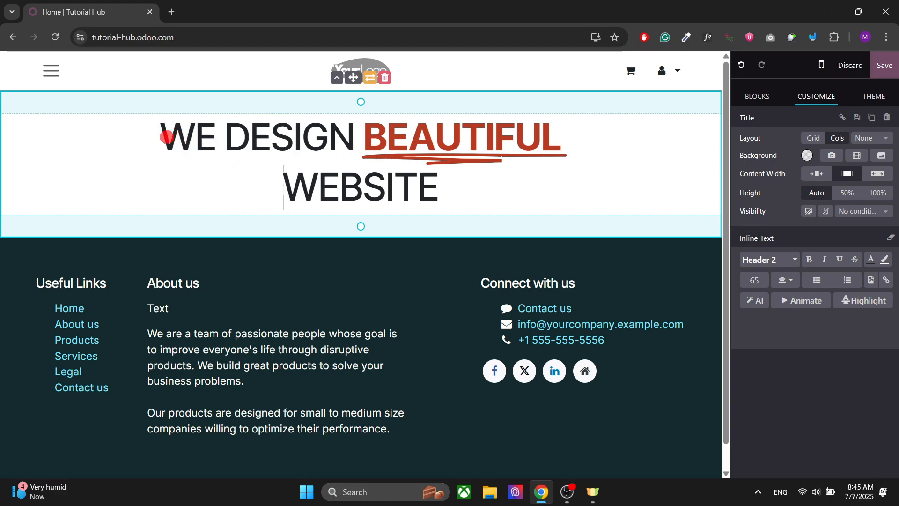
{"action": "double_click", "coordinate": [168, 137]}
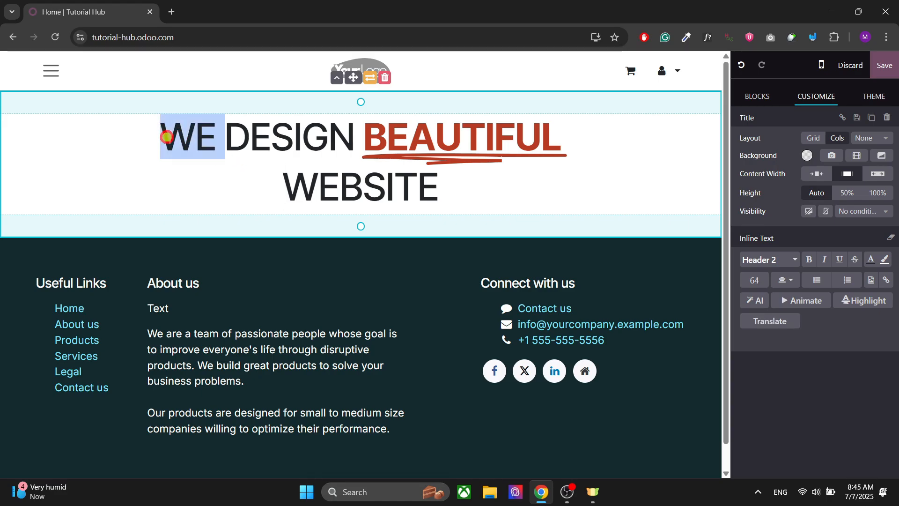
{"action": "left_click", "coordinate": [166, 137]}
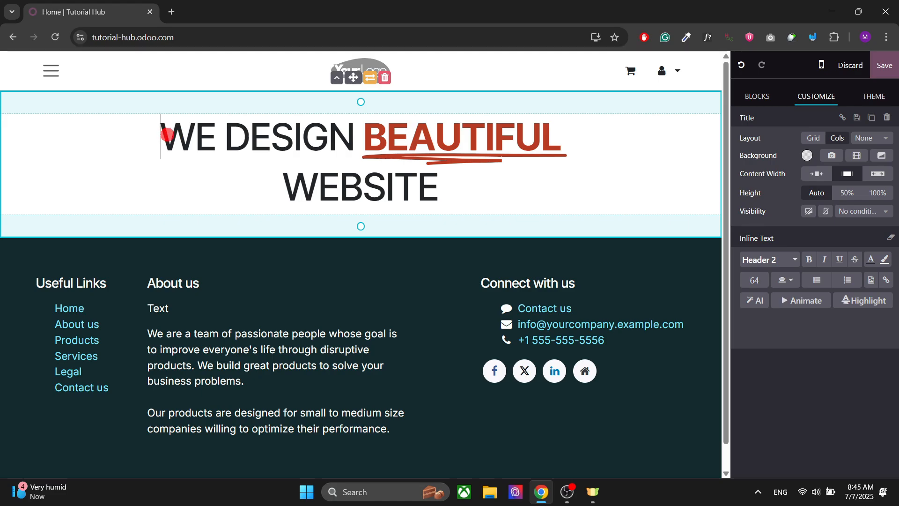
{"action": "left_click_drag", "start_coordinate": [160, 135], "coordinate": [559, 142]}
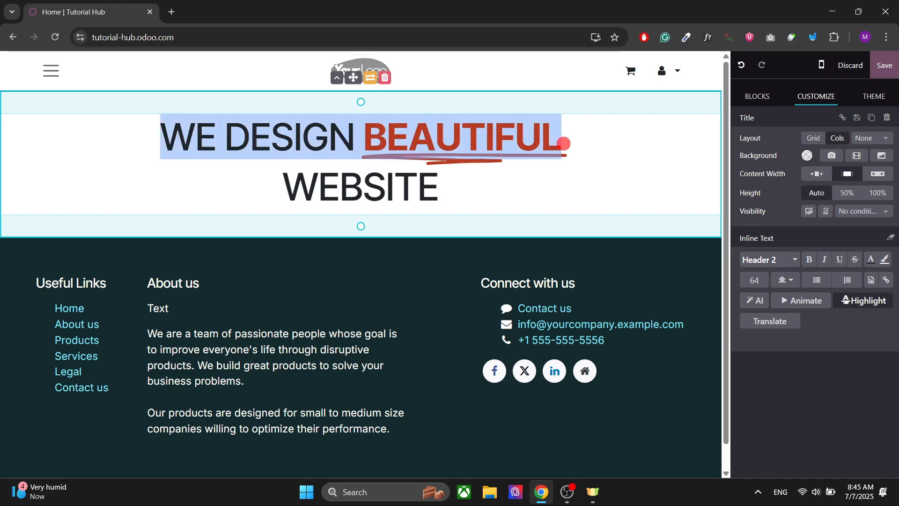
{"action": "double_click", "coordinate": [307, 186]}
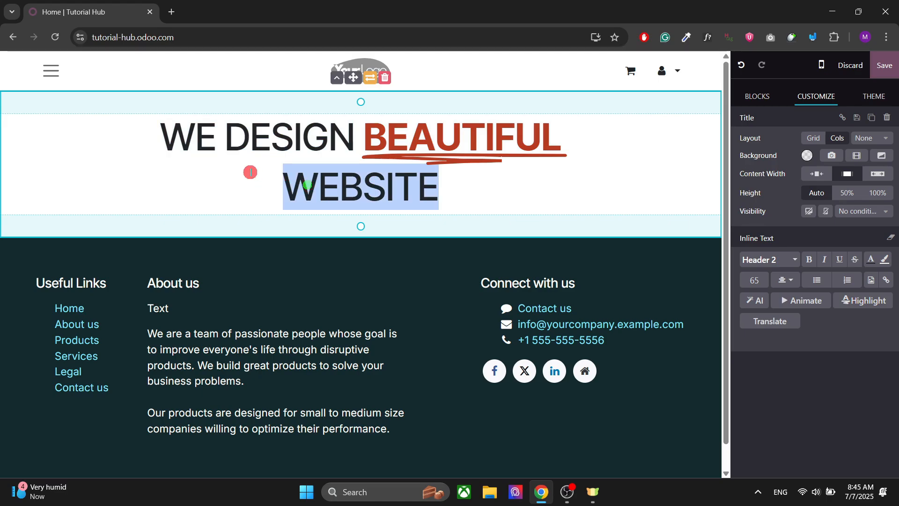
{"action": "left_click", "coordinate": [298, 189]}
Animate the line WE DESIGN BEAUTIFUL on appearance with the Zoom In effect
{"action": "left_click", "coordinate": [161, 135]}
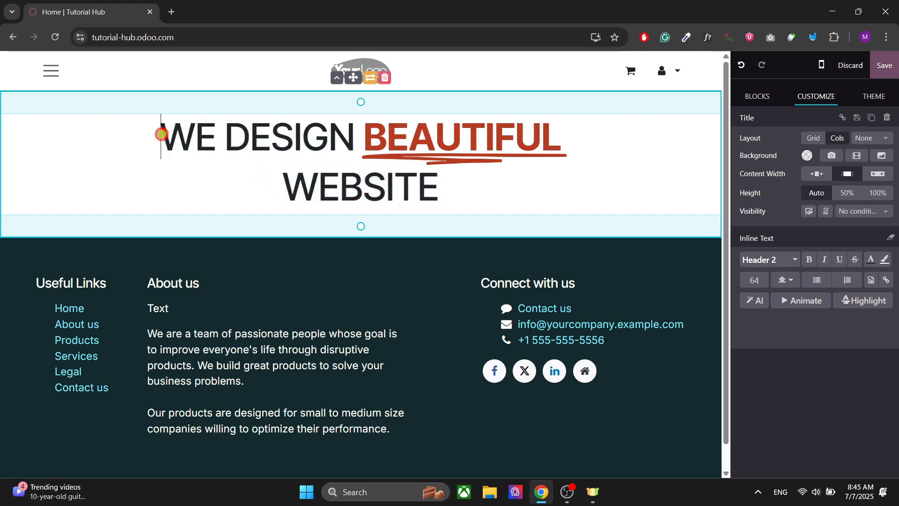
{"action": "left_click_drag", "start_coordinate": [161, 135], "coordinate": [578, 146]}
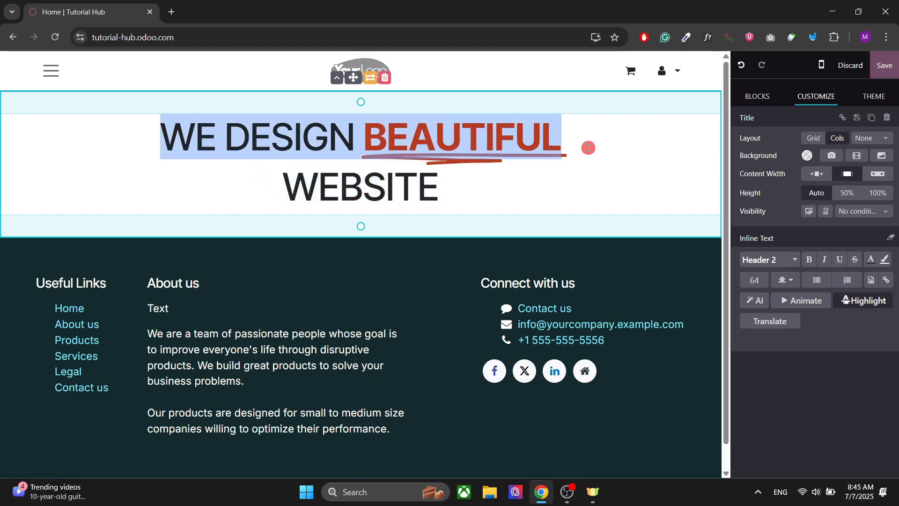
{"action": "left_click", "coordinate": [797, 301]}
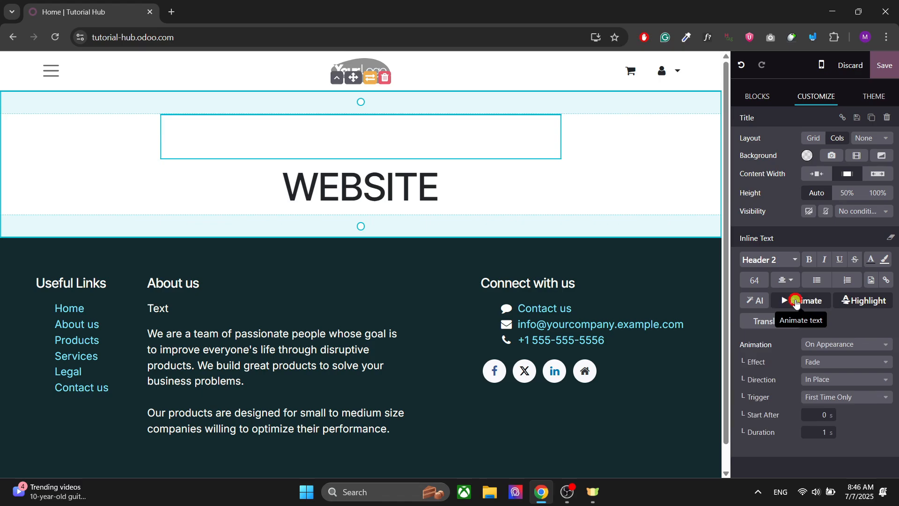
{"action": "left_click", "coordinate": [833, 344]}
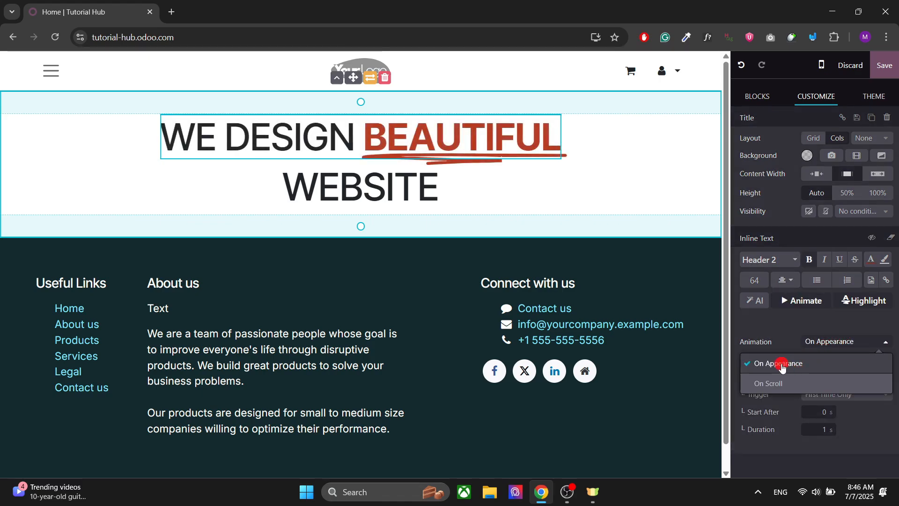
{"action": "left_click", "coordinate": [789, 321]}
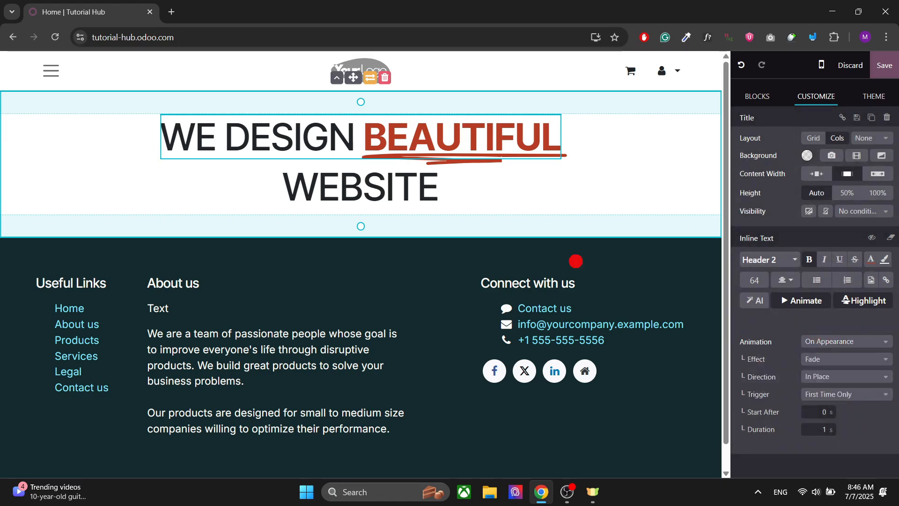
{"action": "left_click", "coordinate": [827, 343]}
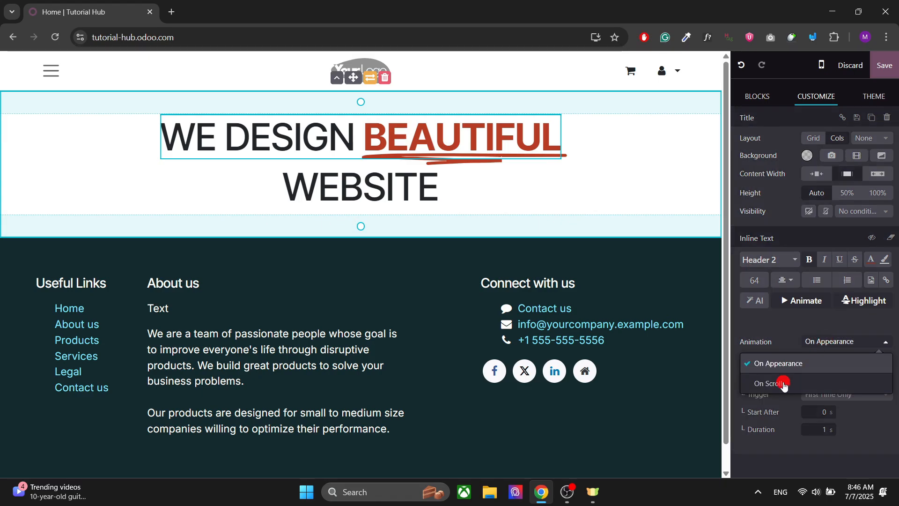
{"action": "left_click", "coordinate": [808, 368]}
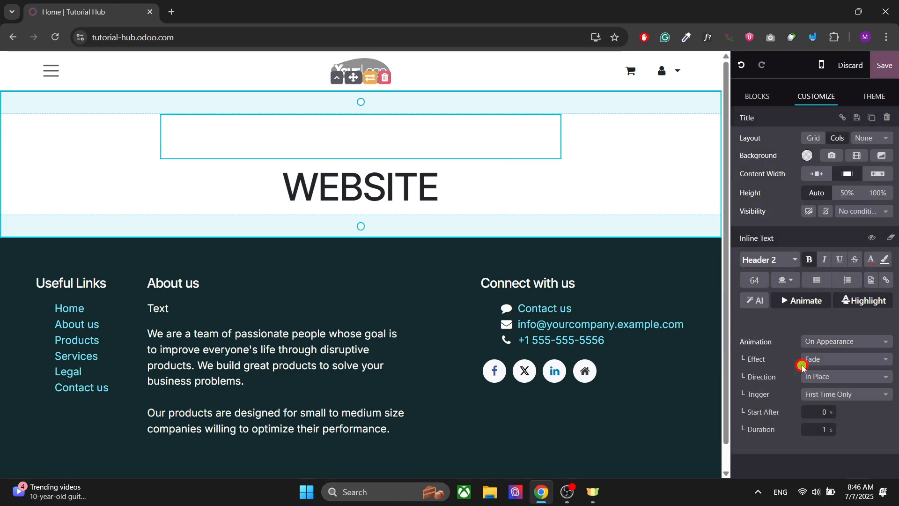
{"action": "left_click", "coordinate": [827, 359]}
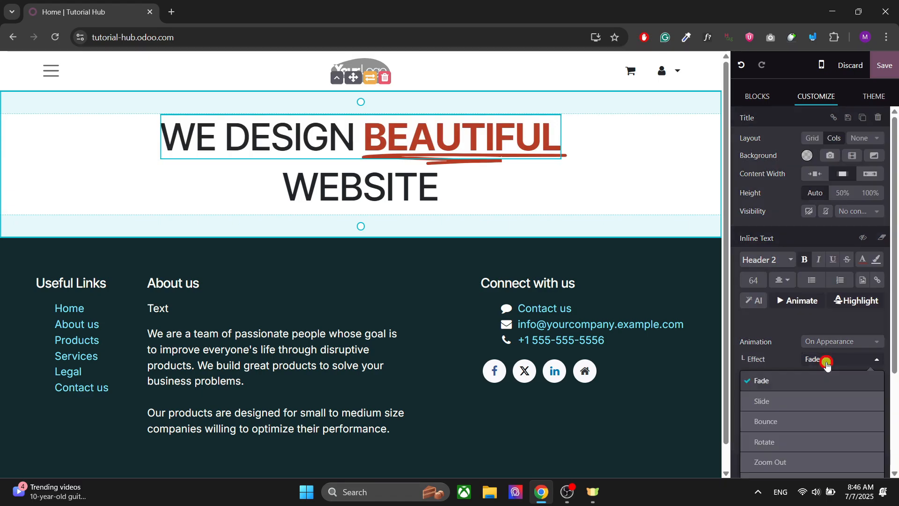
{"action": "scroll", "coordinate": [785, 380], "scroll_direction": "down", "scroll_amount": 3}
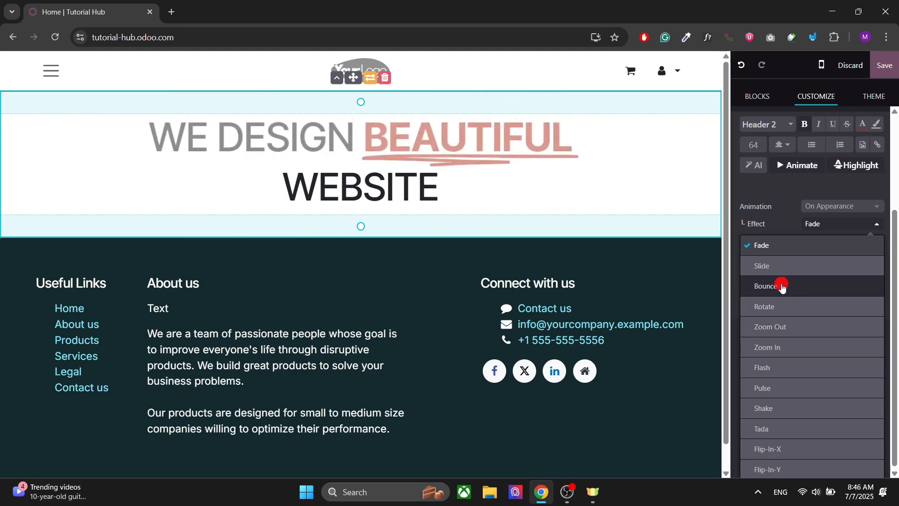
{"action": "left_click", "coordinate": [784, 342]}
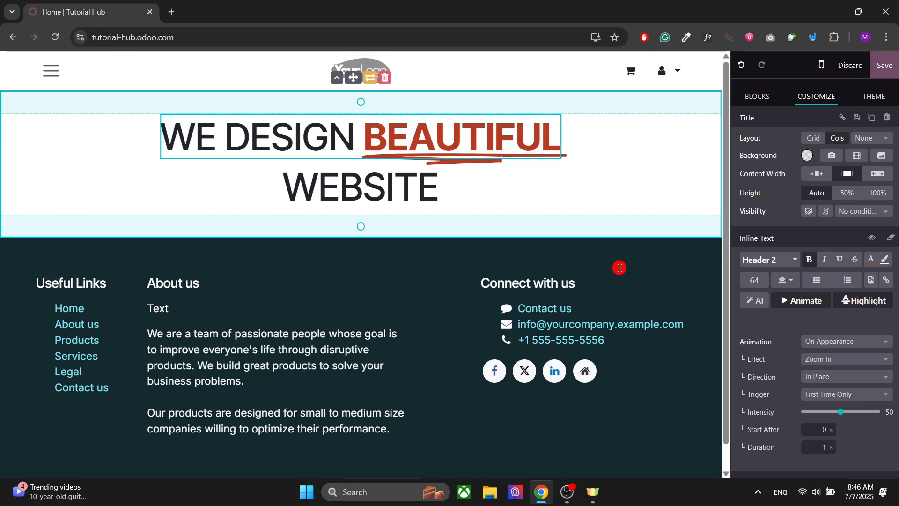
Keep the Zoom In animation In Place and first-time only, set its intensity to 27 and its duration to 1.3 s
{"action": "left_click", "coordinate": [836, 380]}
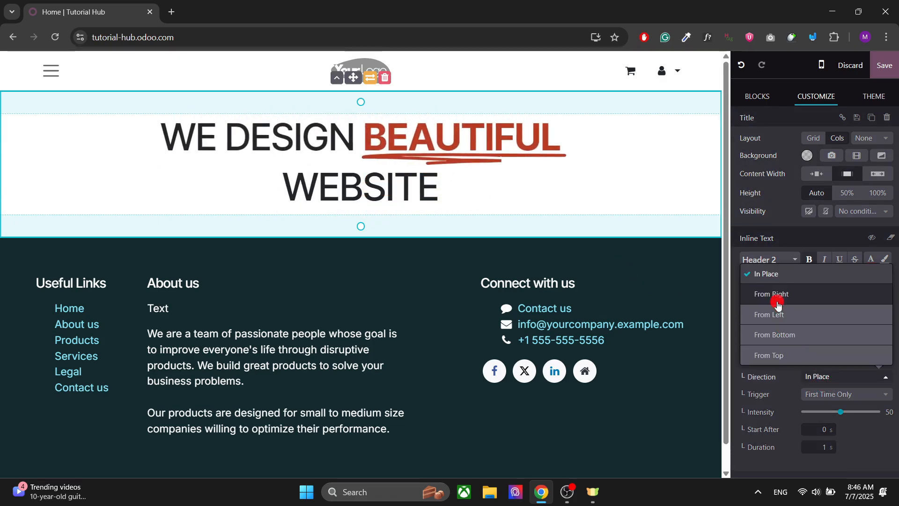
{"action": "left_click", "coordinate": [778, 274]}
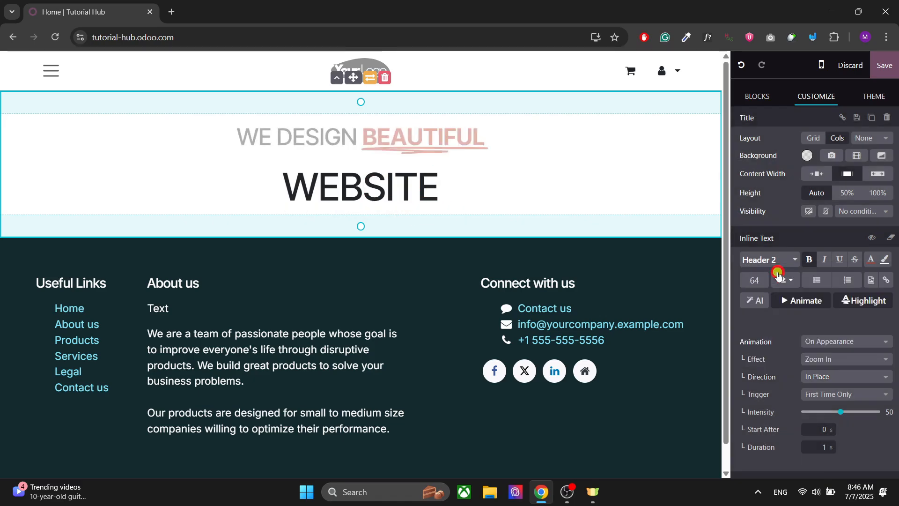
{"action": "left_click", "coordinate": [825, 396]}
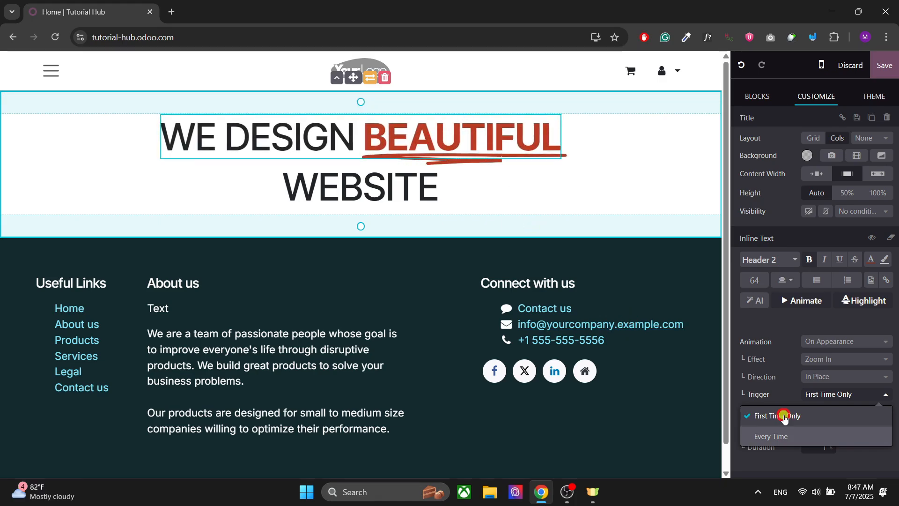
{"action": "left_click", "coordinate": [784, 417]}
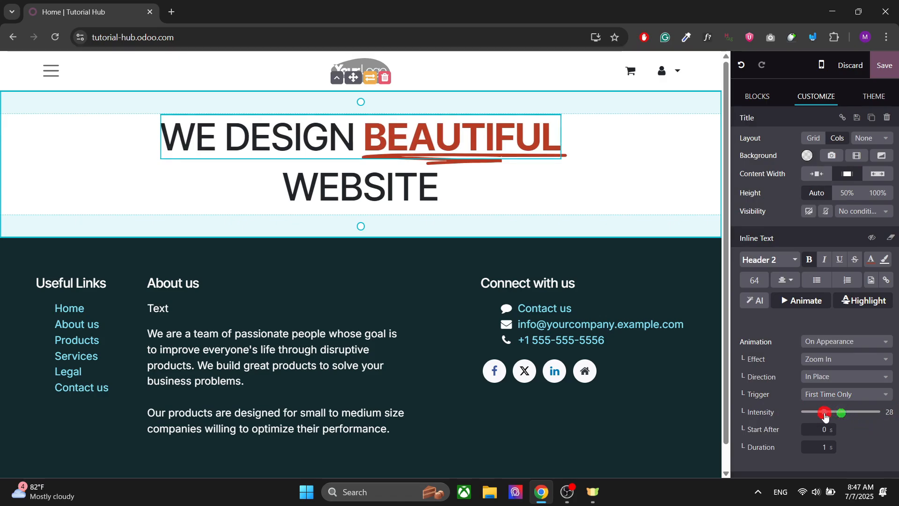
{"action": "left_click", "coordinate": [825, 416]}
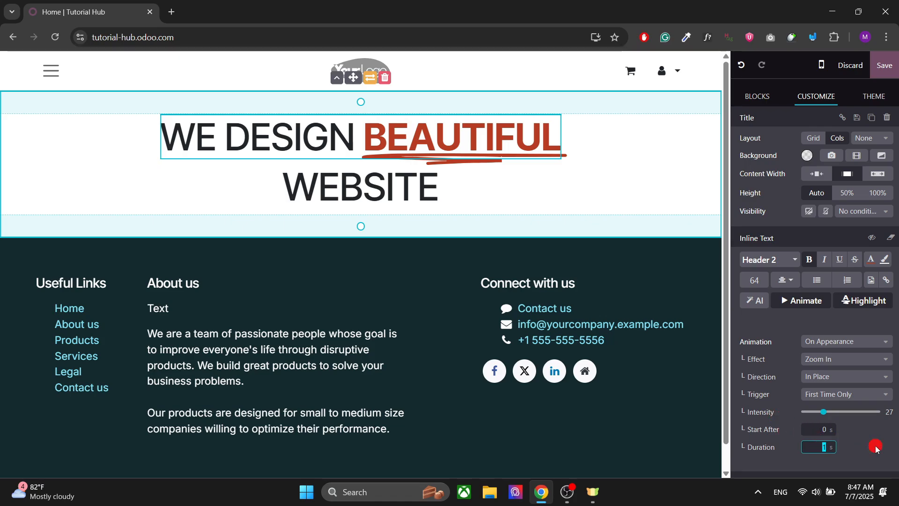
{"action": "type", "text": "1.2"}
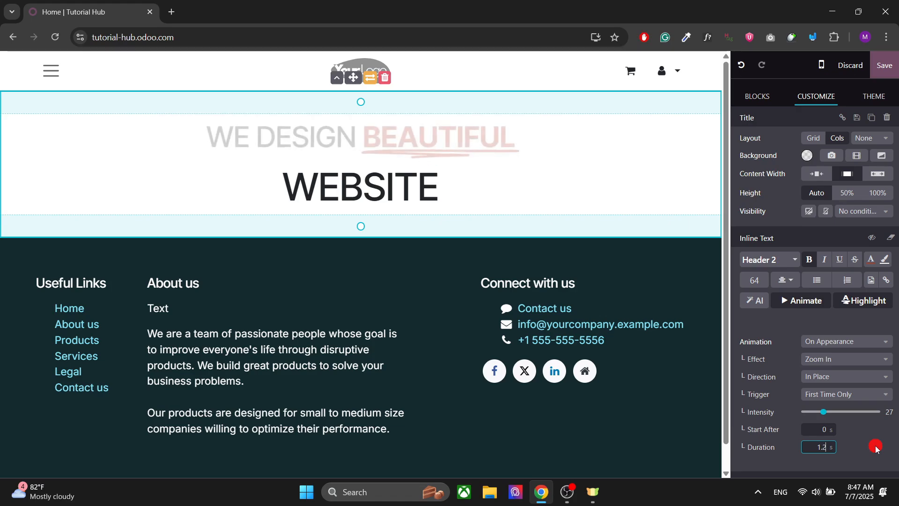
{"action": "key", "text": "BackSpace"}
{"action": "type", "text": "3"}
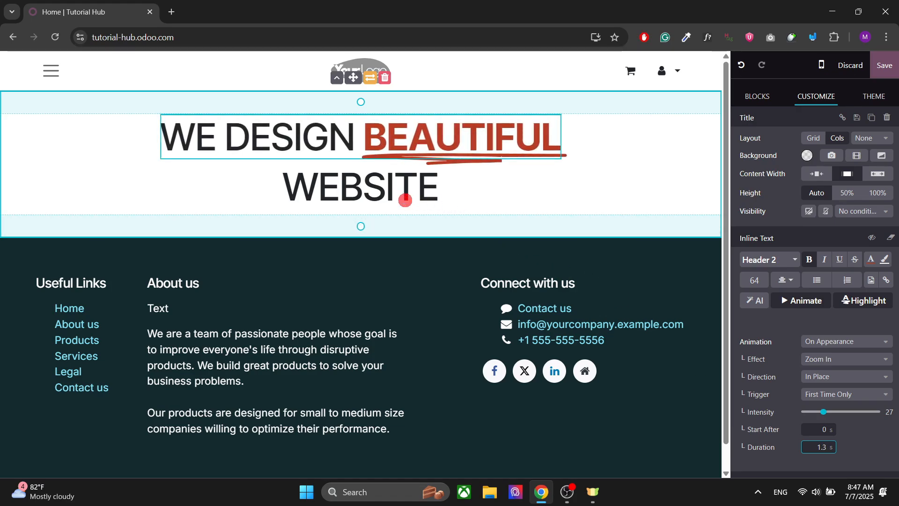
Animate WEBSITE on appearance with the Fade effect, 1.2 s duration and 0.5 s start delay, then save the page
{"action": "left_click", "coordinate": [405, 200]}
{"action": "double_click", "coordinate": [368, 189]}
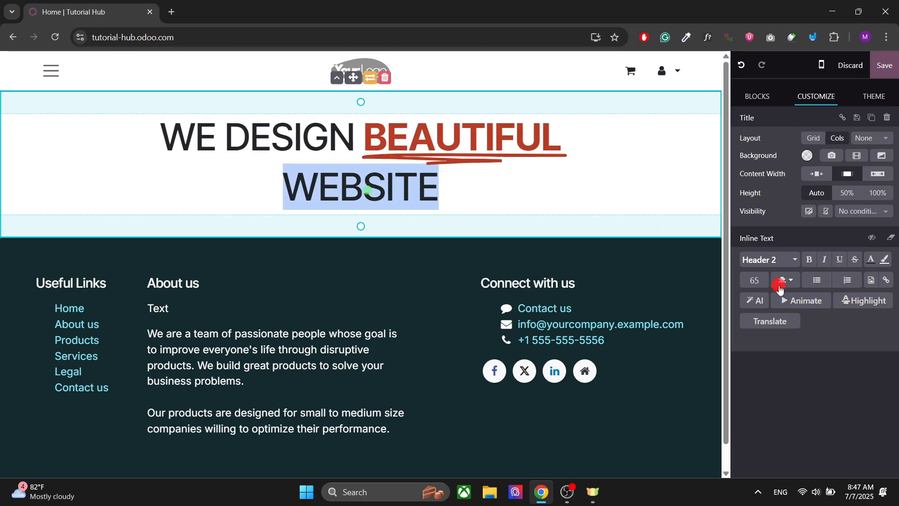
{"action": "left_click", "coordinate": [796, 300]}
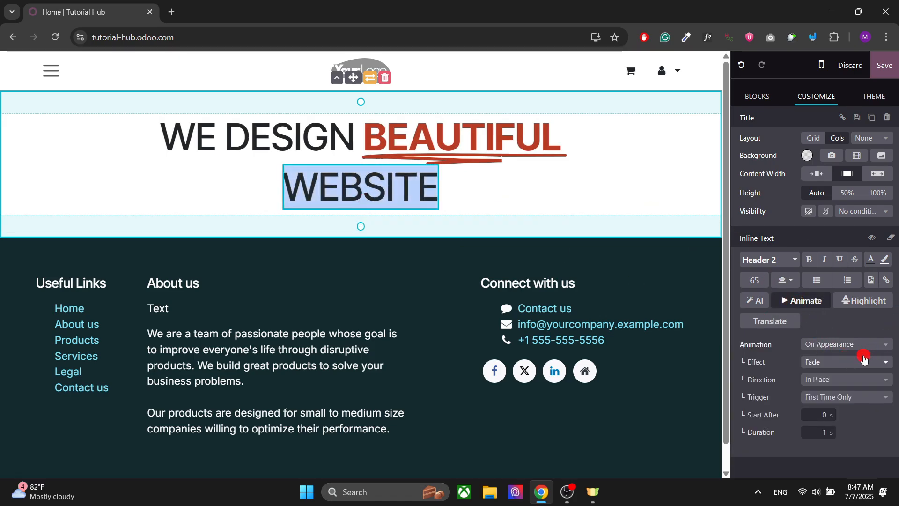
{"action": "left_click", "coordinate": [833, 366]}
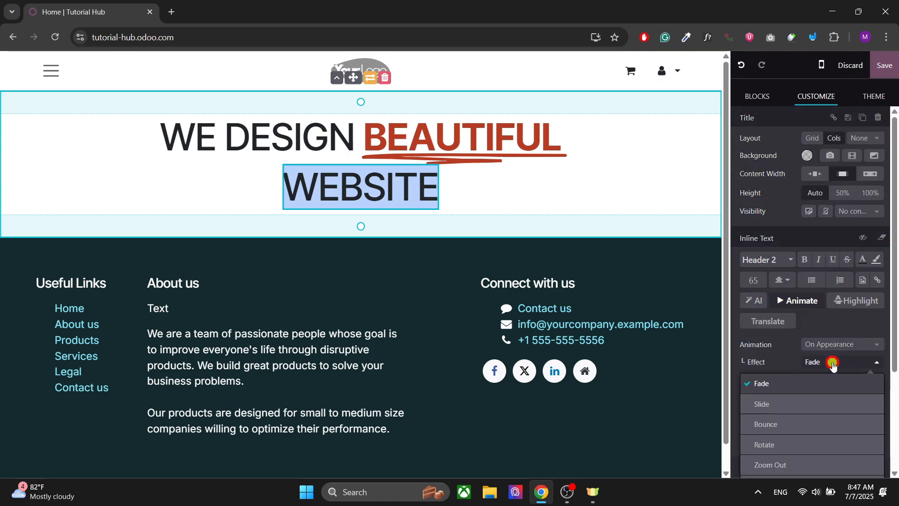
{"action": "scroll", "coordinate": [799, 394], "scroll_direction": "down", "scroll_amount": 3}
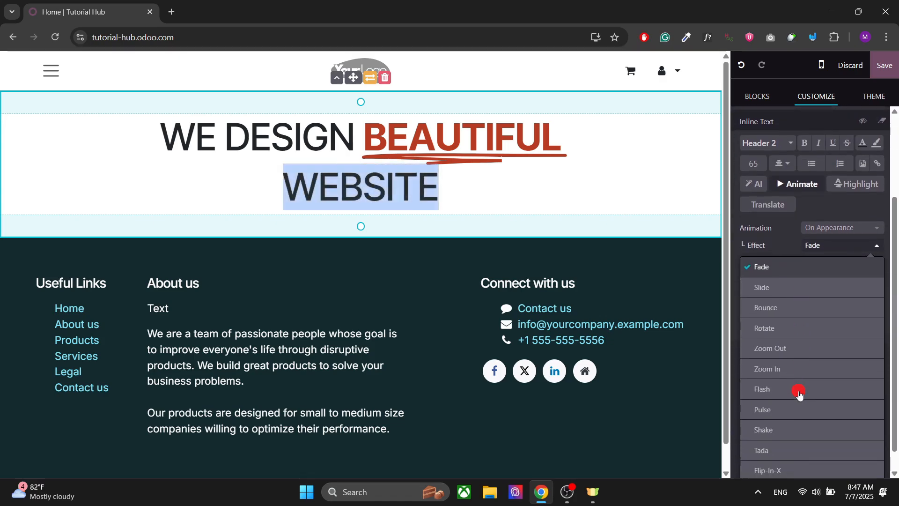
{"action": "left_click", "coordinate": [775, 270]}
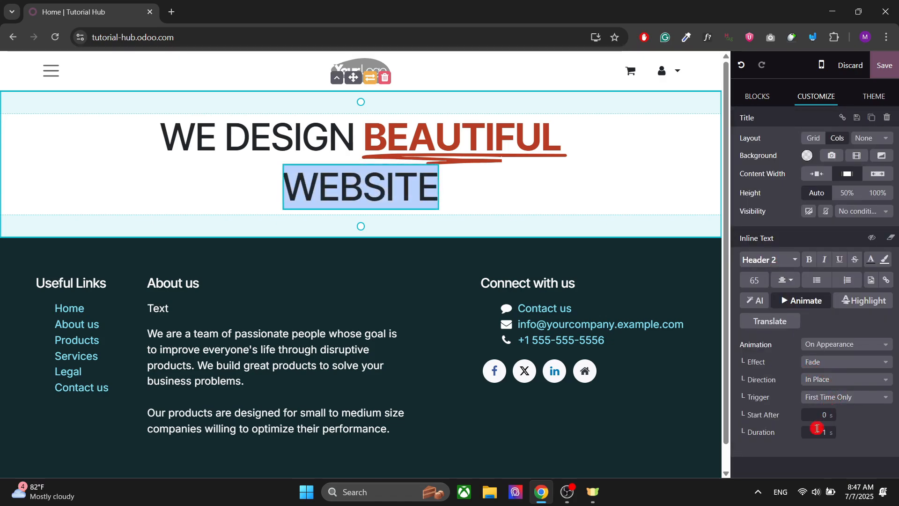
{"action": "type", "text": "1.2"}
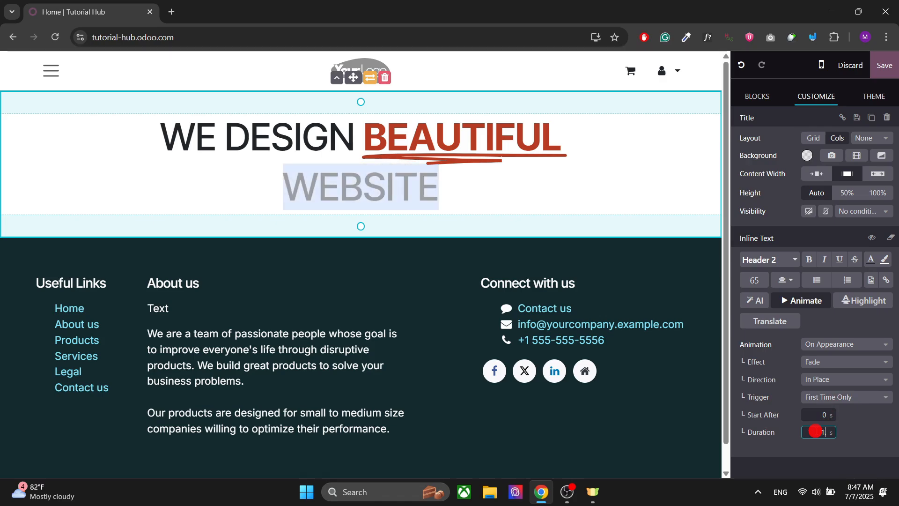
{"action": "left_click", "coordinate": [822, 414]}
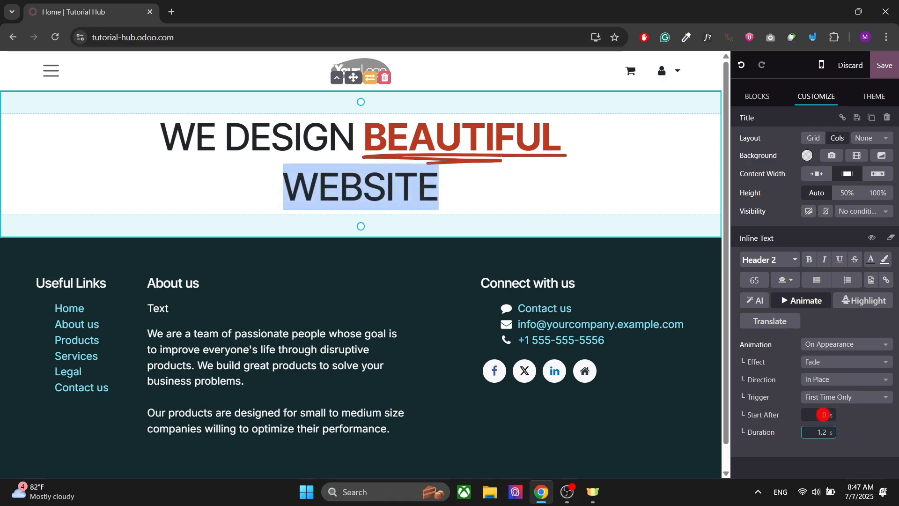
{"action": "type", "text": "0.5"}
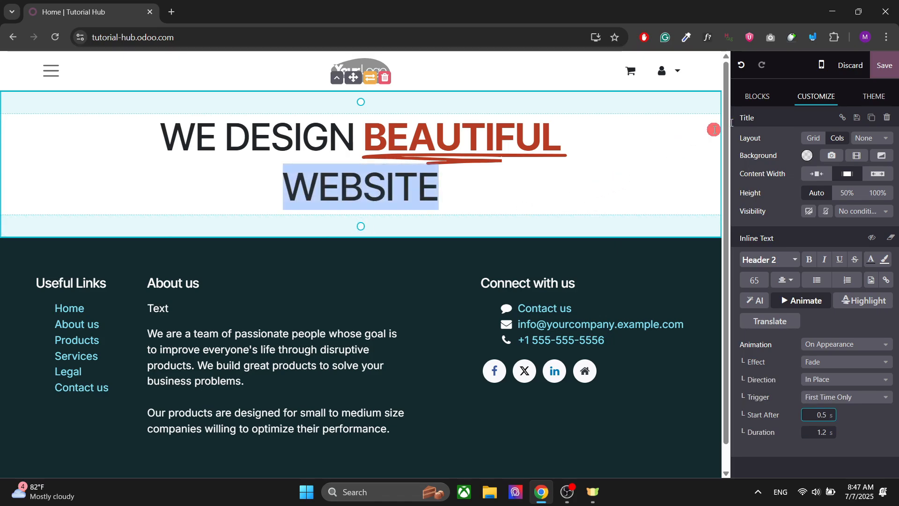
{"action": "left_click", "coordinate": [887, 67]}
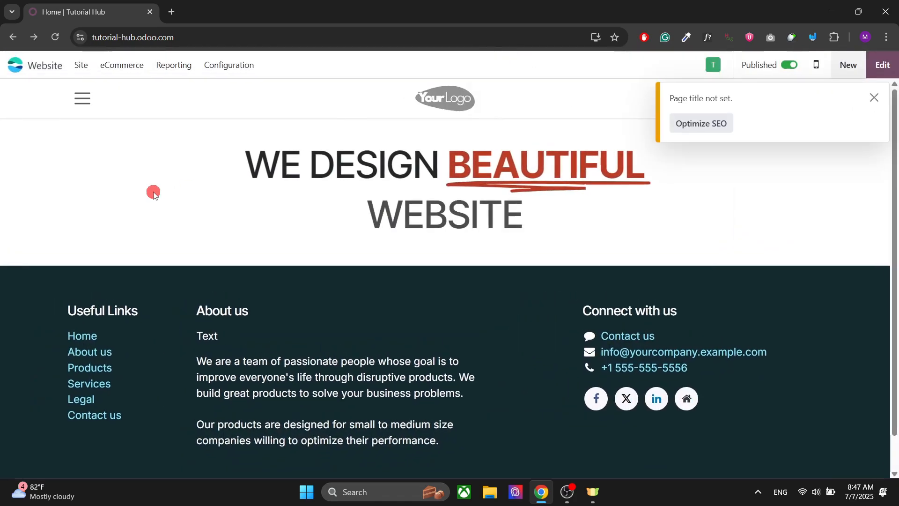
Reopen the editor, set WEBSITE's animation start delay to 1 s, and save again
{"action": "left_click", "coordinate": [883, 65]}
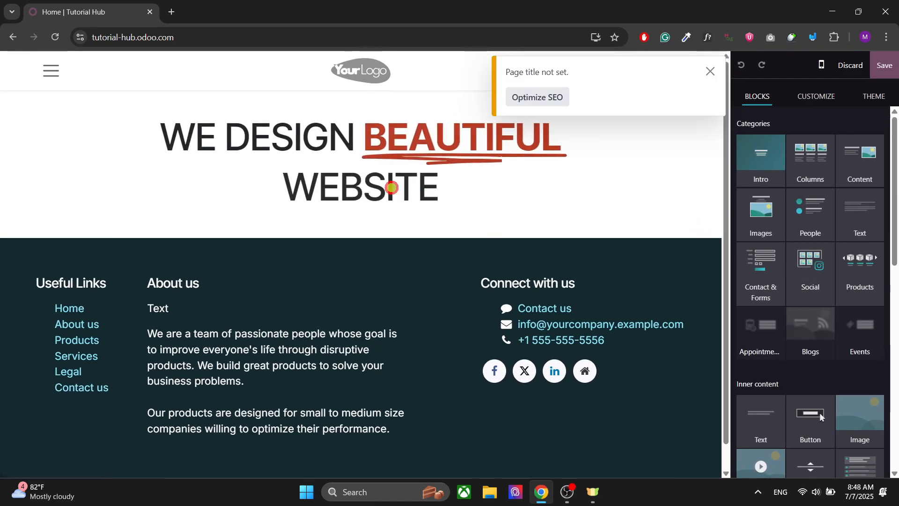
{"action": "double_click", "coordinate": [390, 187]}
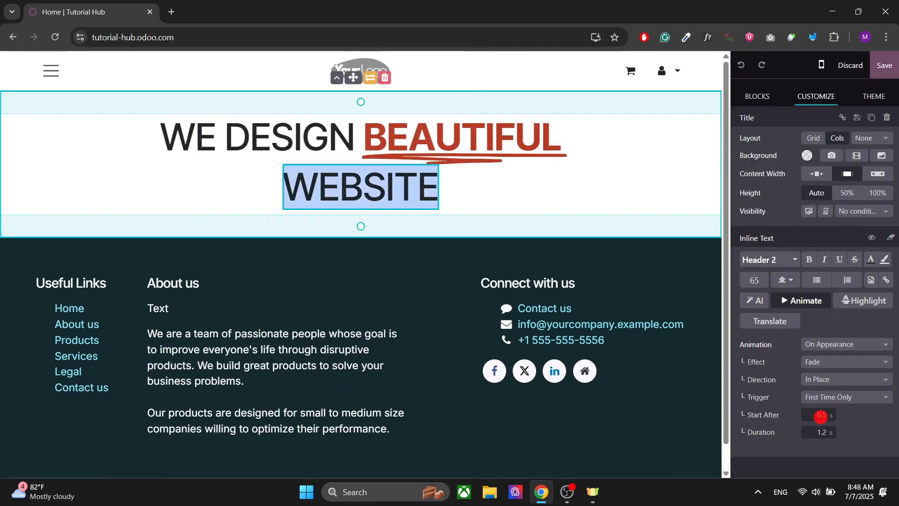
{"action": "type", "text": "1"}
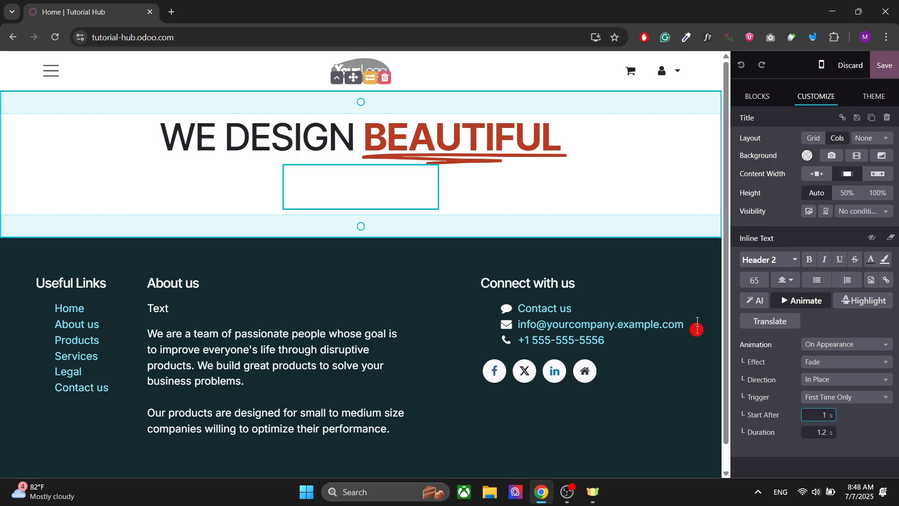
{"action": "left_click", "coordinate": [885, 66]}
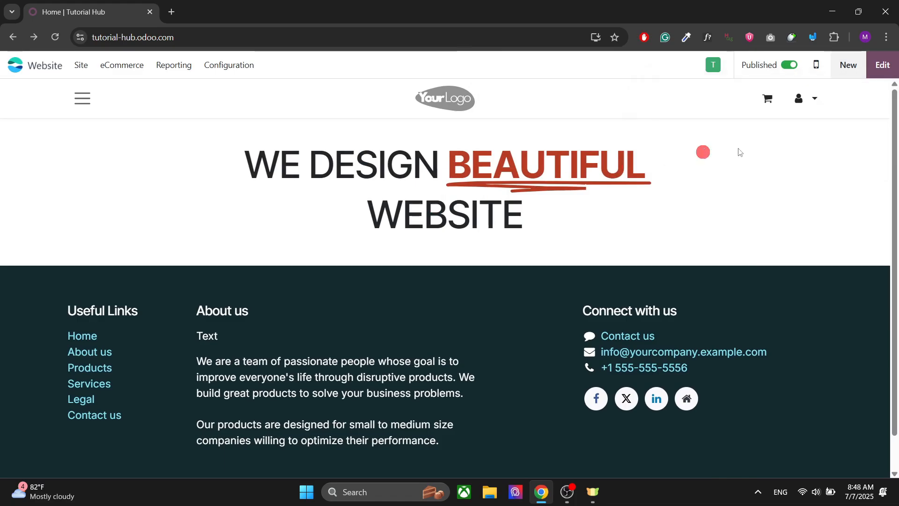
Reopen the editor and drop a Separator block just below the title's WEBSITE line
{"action": "left_click", "coordinate": [883, 64]}
{"action": "scroll", "coordinate": [815, 197], "scroll_direction": "down", "scroll_amount": 1}
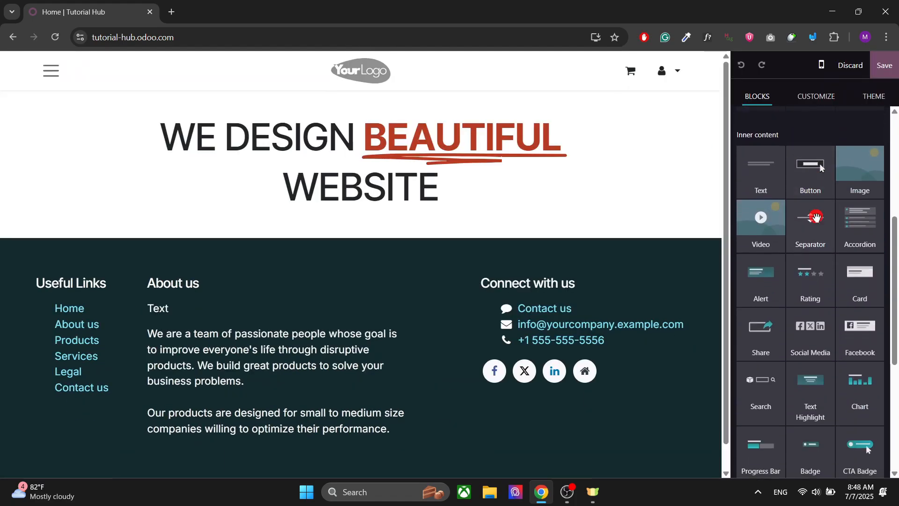
{"action": "left_click_drag", "start_coordinate": [816, 216], "coordinate": [526, 206]}
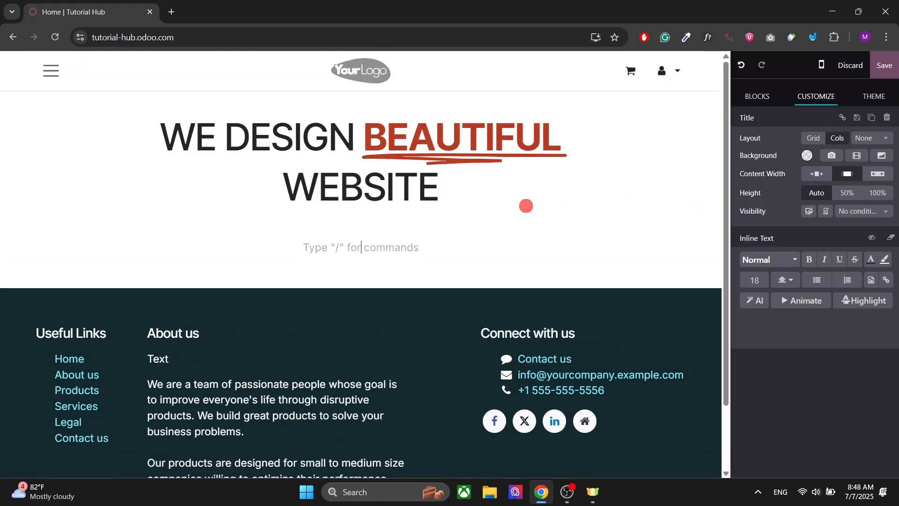
{"action": "left_click", "coordinate": [770, 99]}
{"action": "scroll", "coordinate": [823, 341], "scroll_direction": "down", "scroll_amount": 2}
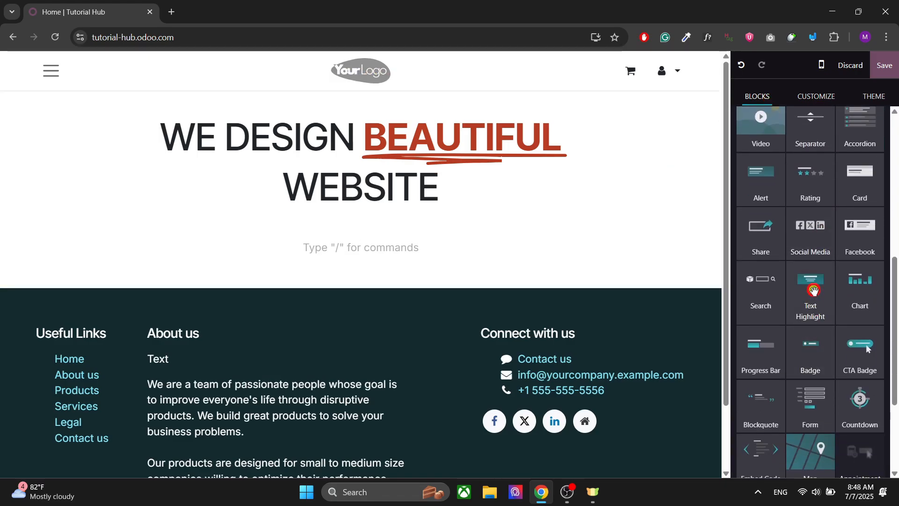
{"action": "left_click_drag", "start_coordinate": [814, 290], "coordinate": [367, 251]}
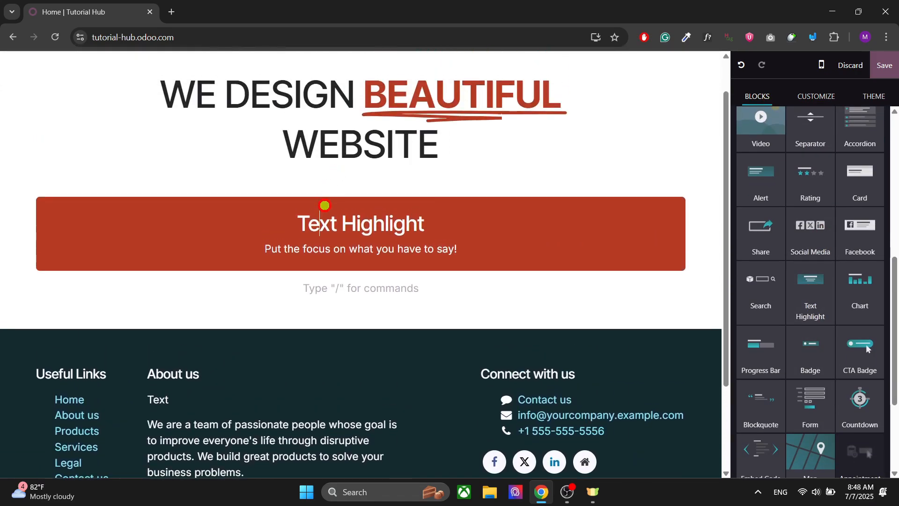
{"action": "left_click", "coordinate": [325, 205]}
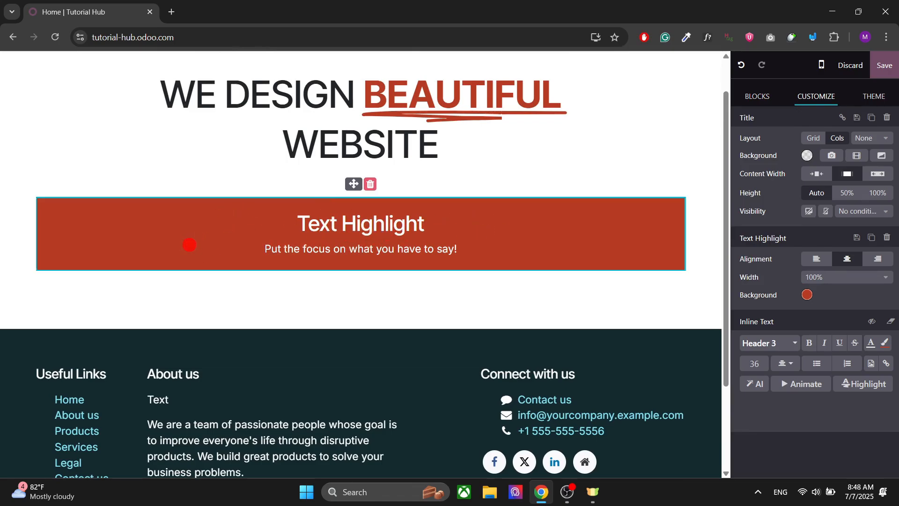
{"action": "triple_click", "coordinate": [356, 224]}
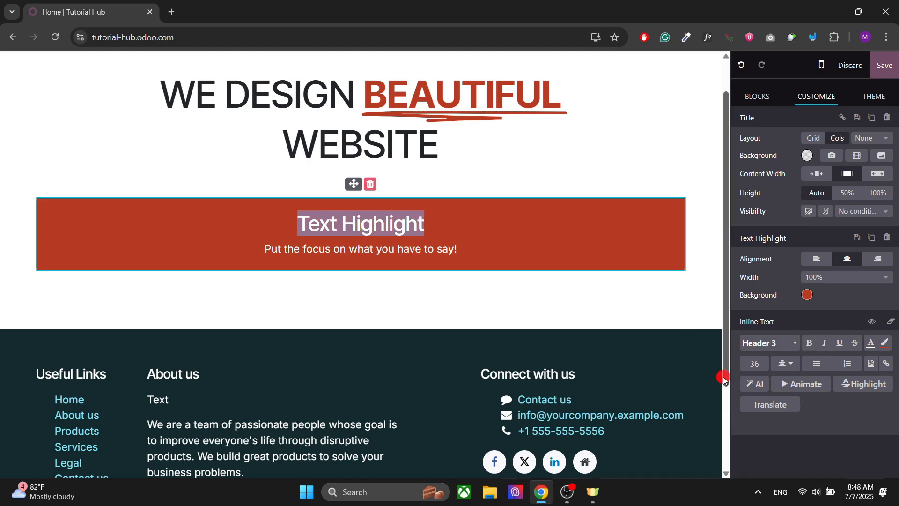
{"action": "left_click", "coordinate": [809, 389]}
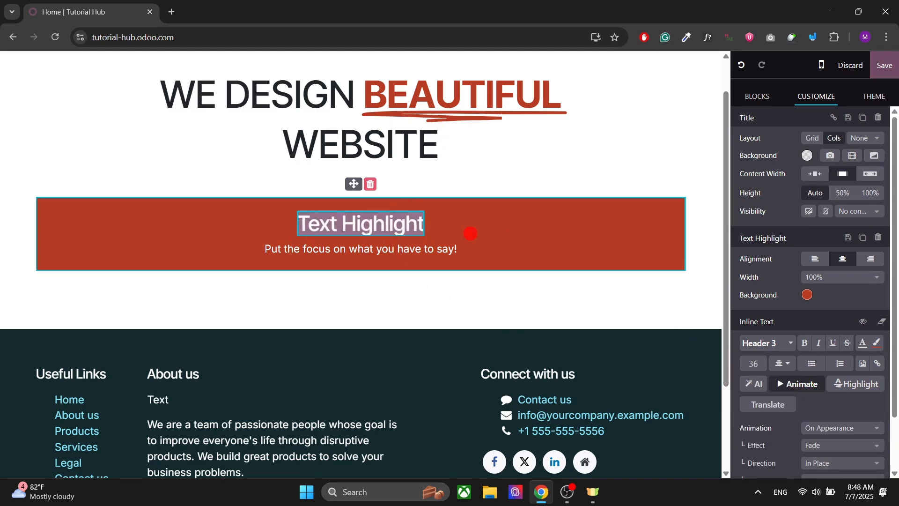
{"action": "left_click", "coordinate": [372, 188]}
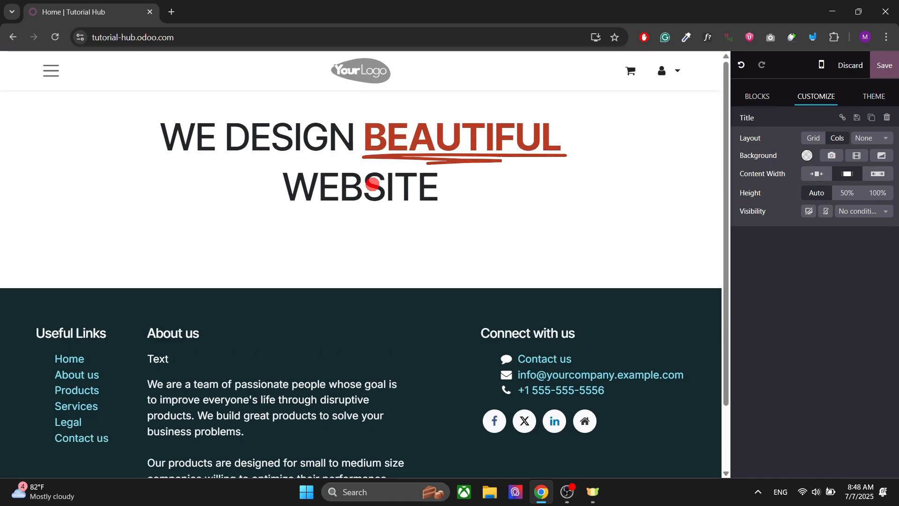
{"action": "left_click", "coordinate": [333, 172]}
{"action": "left_click", "coordinate": [511, 215]}
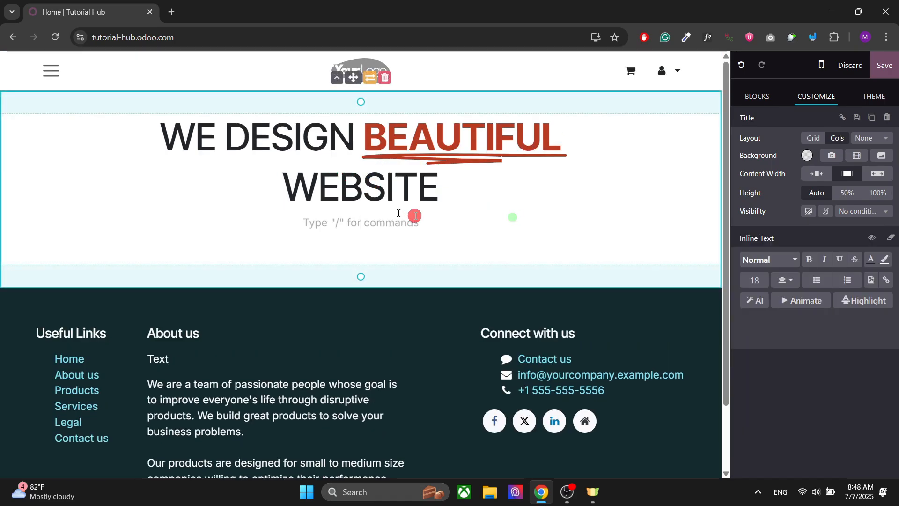
{"action": "left_click", "coordinate": [360, 137]}
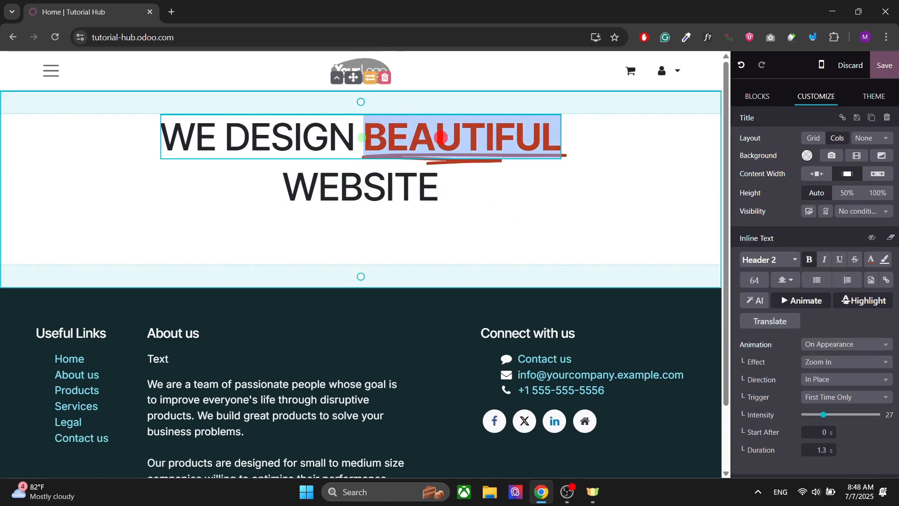
{"action": "left_click", "coordinate": [510, 216]}
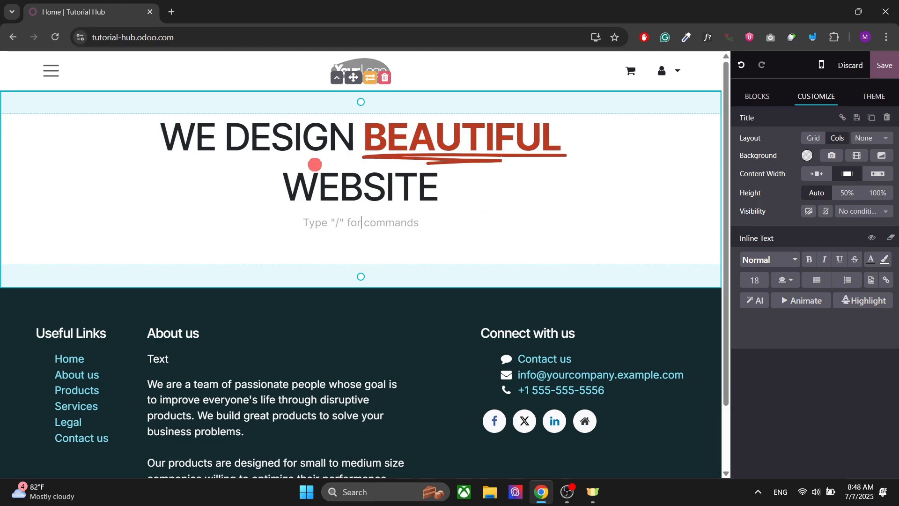